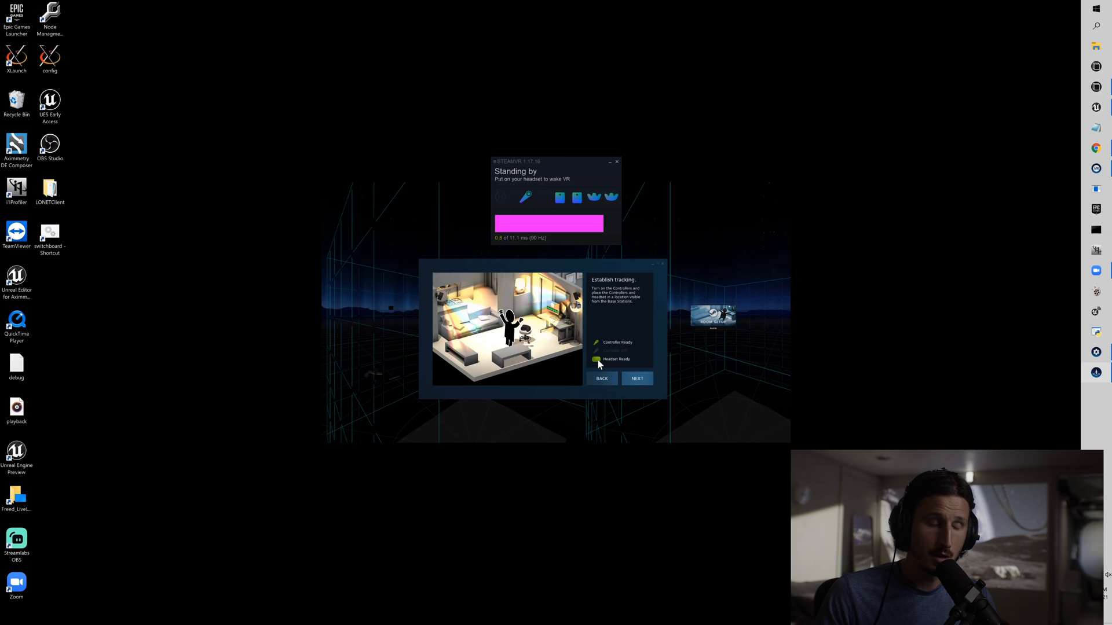
Complete the tracking and floor calibration, and outline the room's four-corner boundary in Advanced Mode.
click(637, 378)
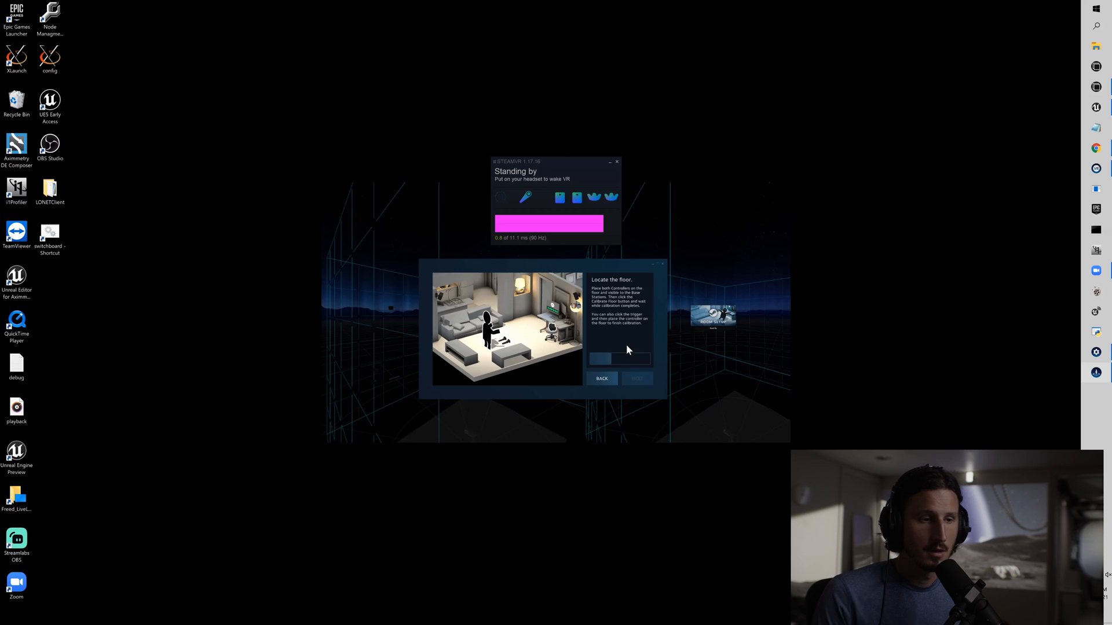
click(637, 378)
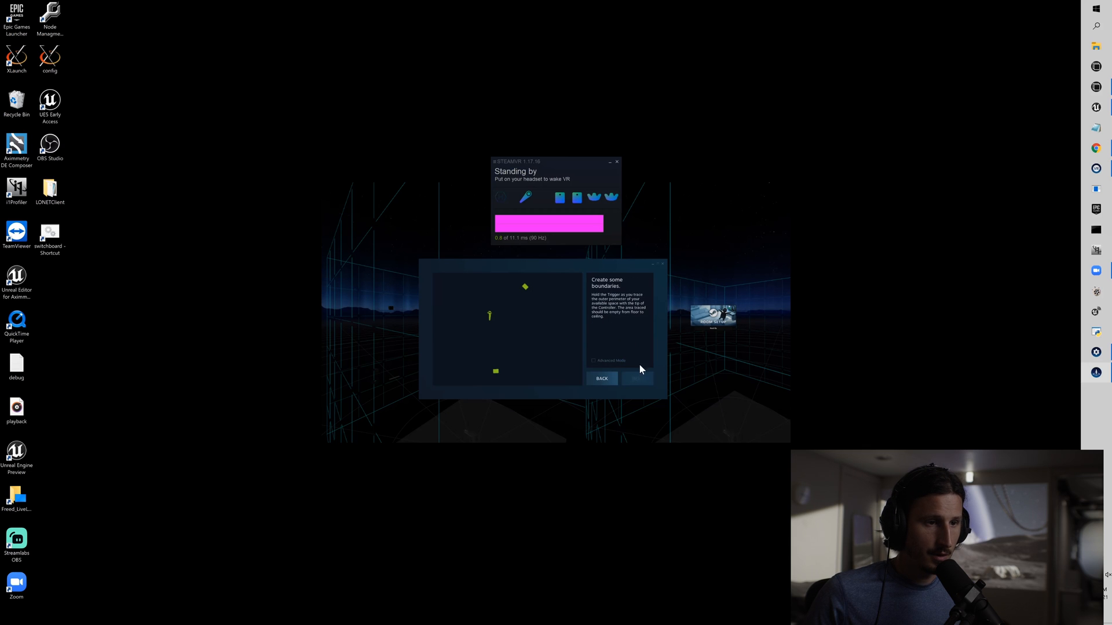
click(593, 361)
drag(567, 268, 573, 266)
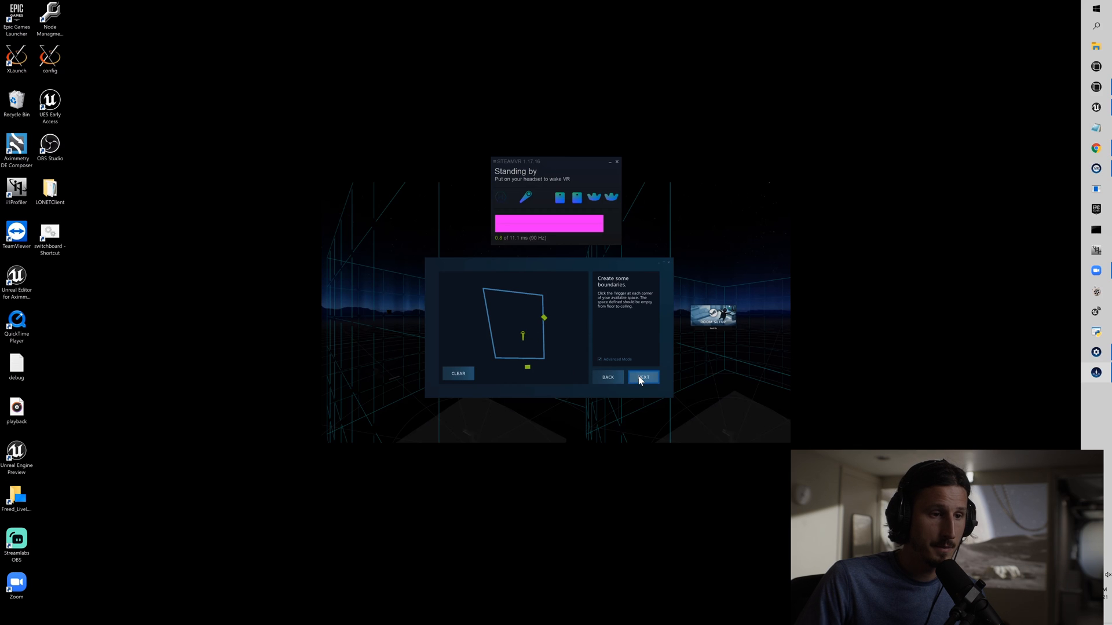
click(641, 377)
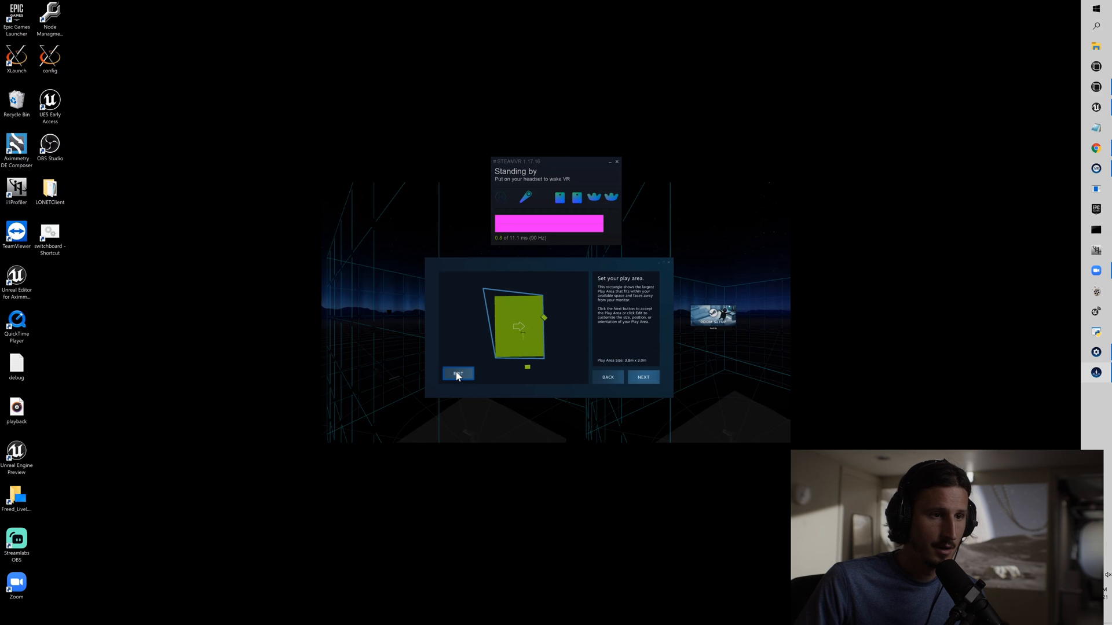
Resize and reorient the play area to 2.0 m x 1.5 m within the boundary, and finish the room setup.
click(456, 375)
drag(493, 295, 522, 307)
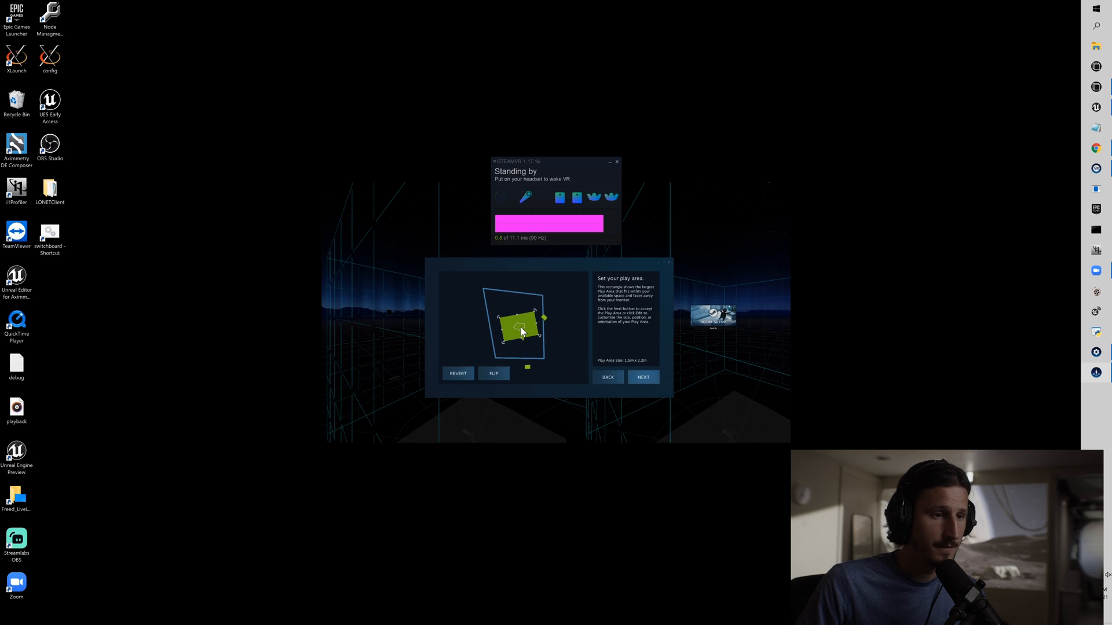
drag(535, 311, 530, 324)
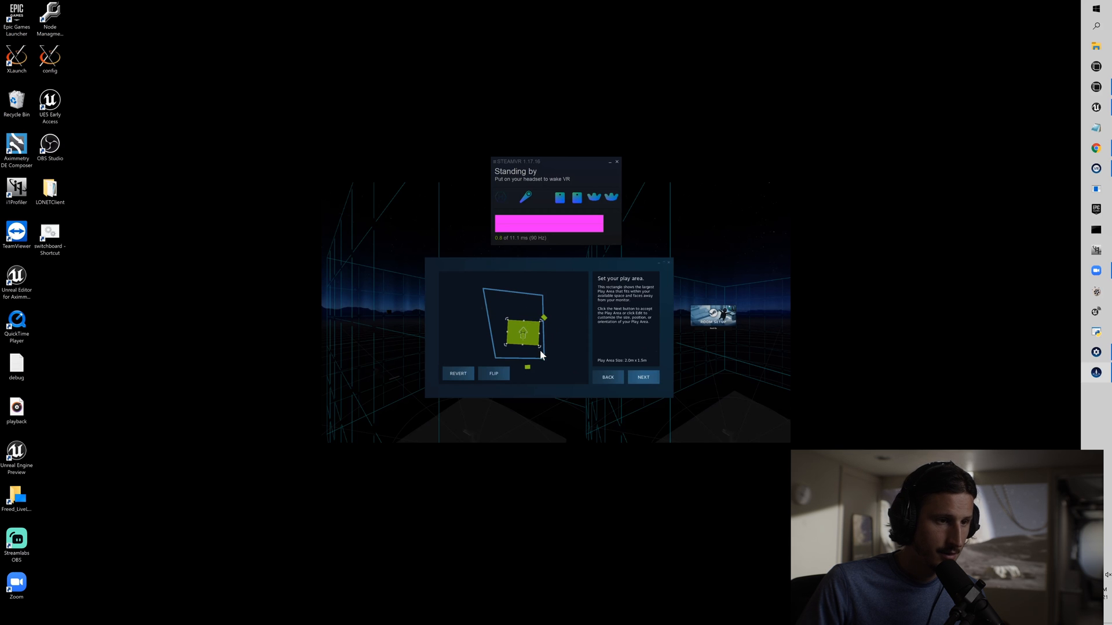
drag(534, 339, 533, 343)
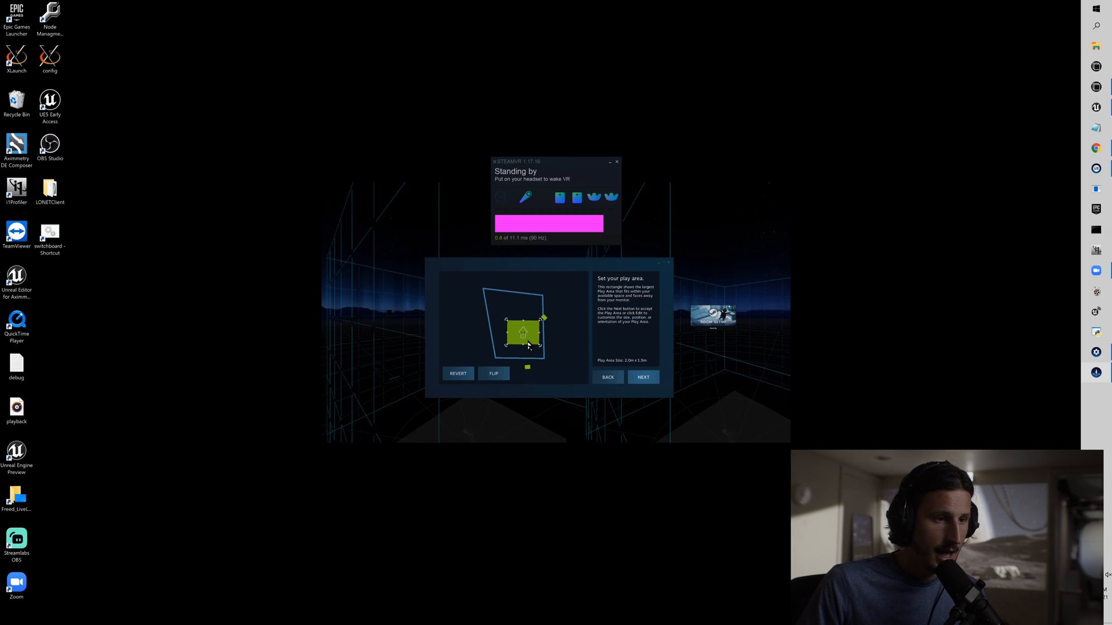
drag(529, 344, 529, 346)
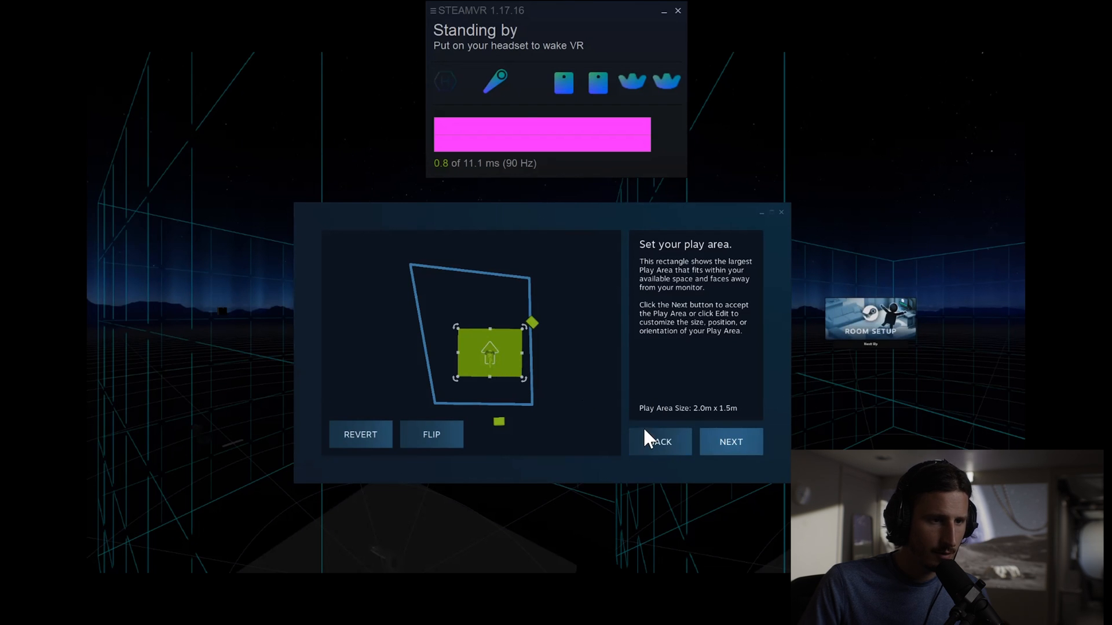
click(735, 443)
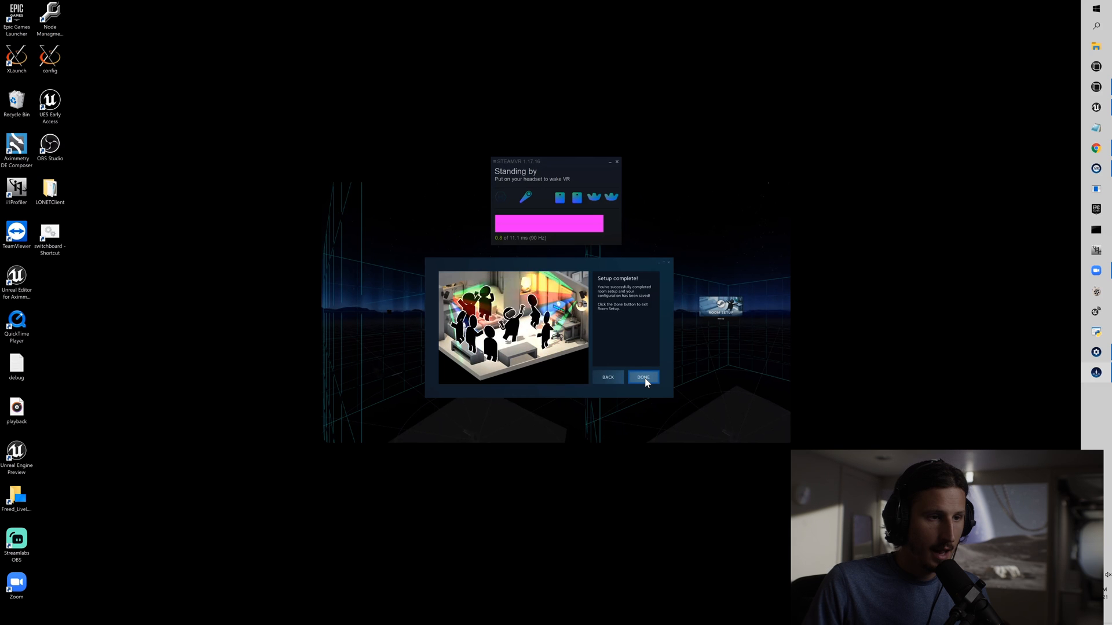
click(644, 379)
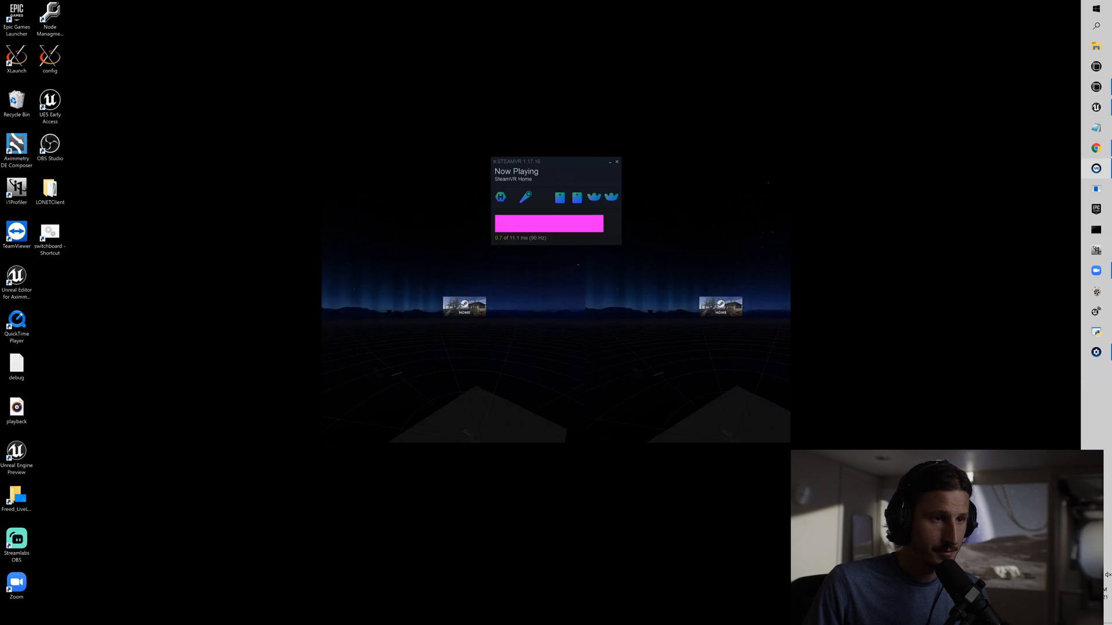
drag(583, 172, 598, 314)
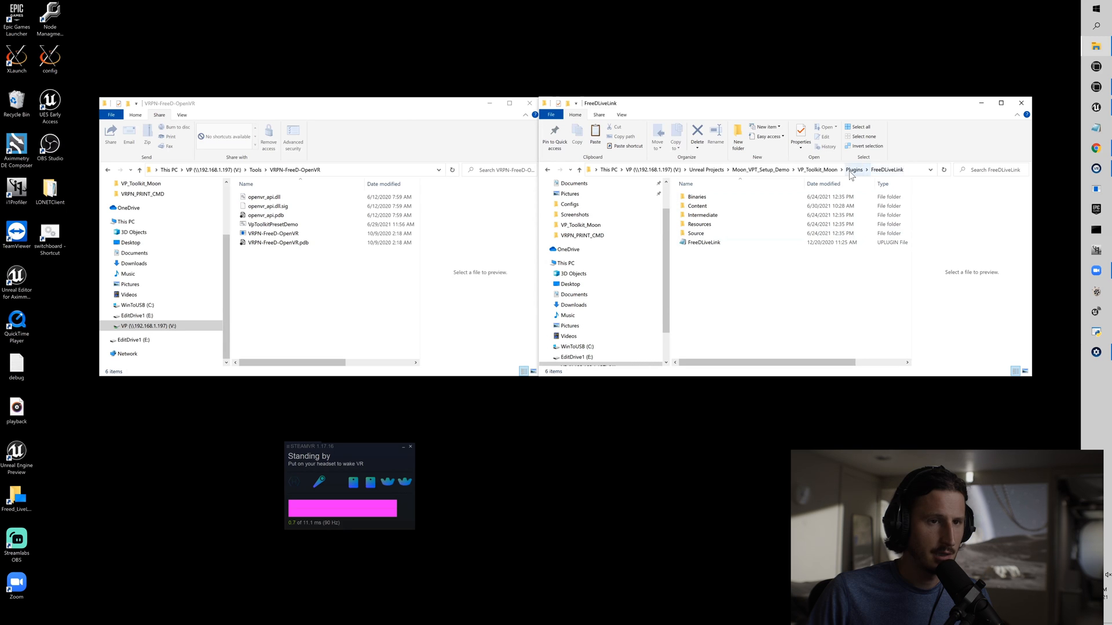
Copy the FreeDLiveLink folder from the VP_Toolkit_Moon project's Plugins folder.
click(875, 169)
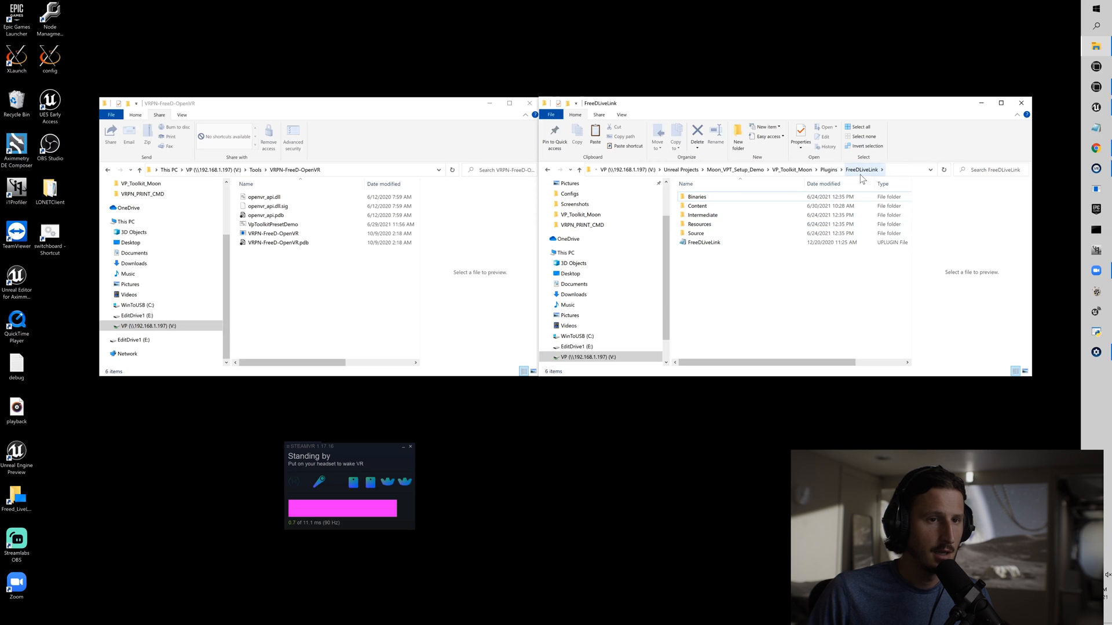
click(829, 169)
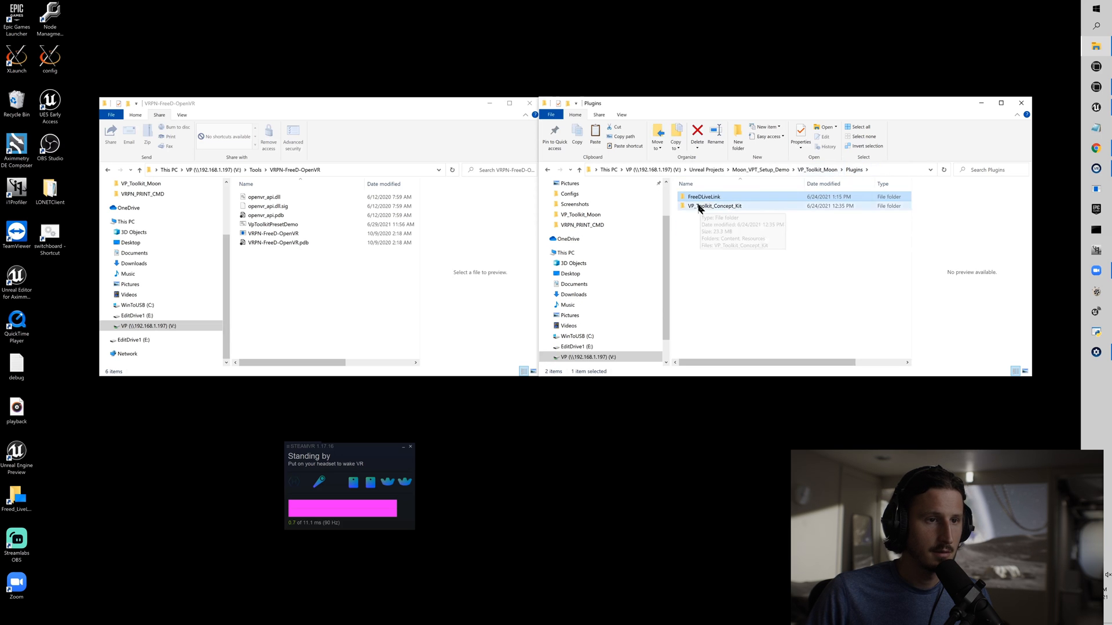
right_click(704, 197)
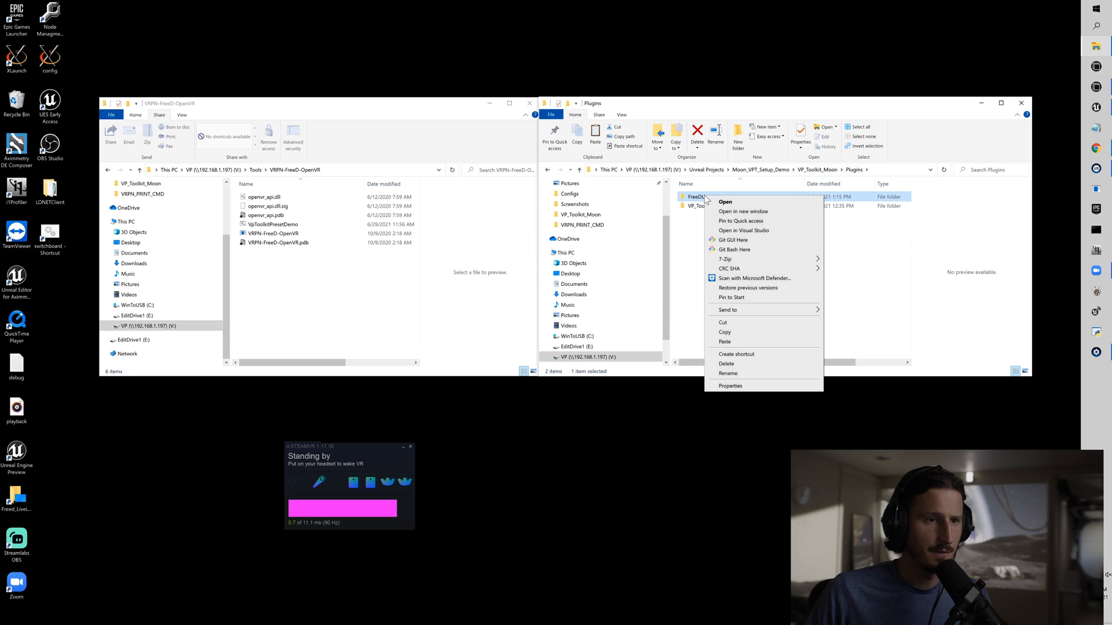
click(726, 332)
Examine the VP_Toolkit_Moon project's folder structure down to the contents of Plugins > FreeDLiveLink.
click(761, 170)
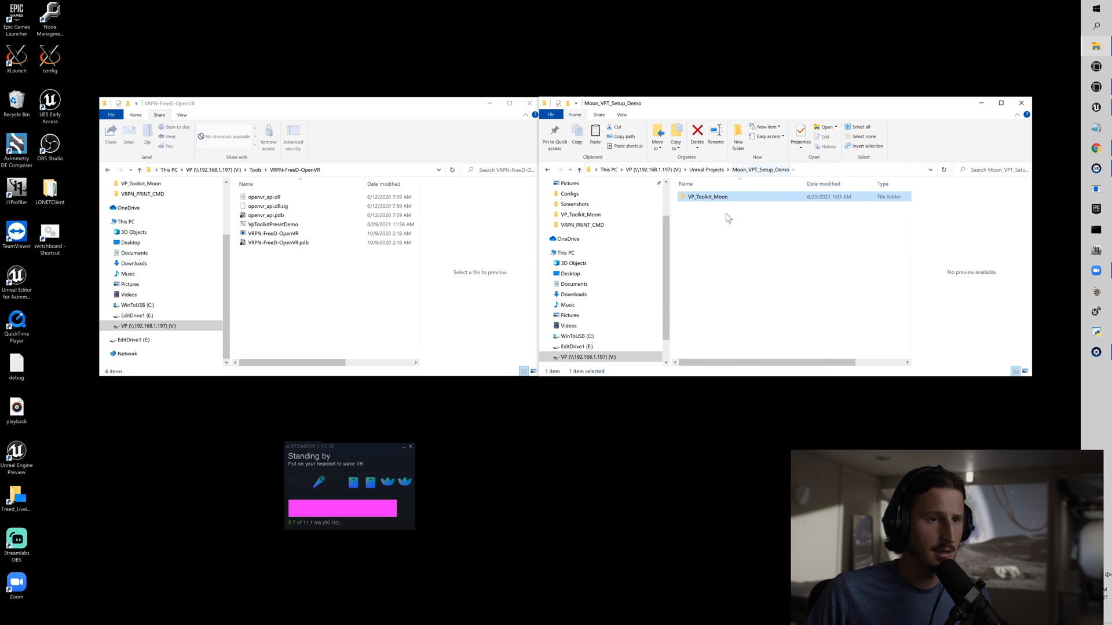
double_click(713, 198)
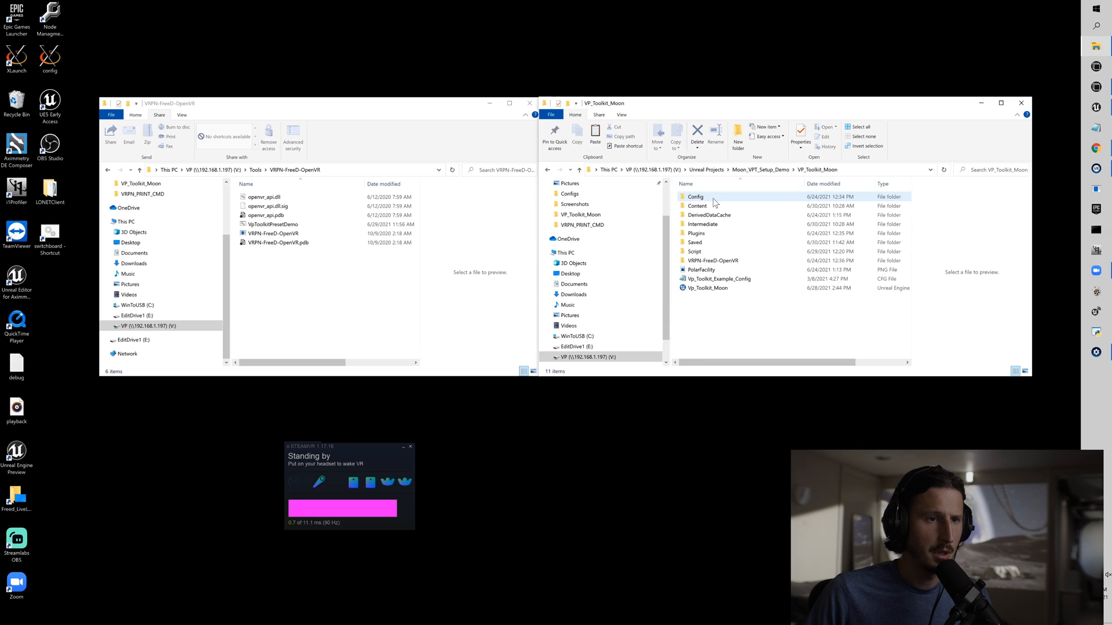
click(715, 234)
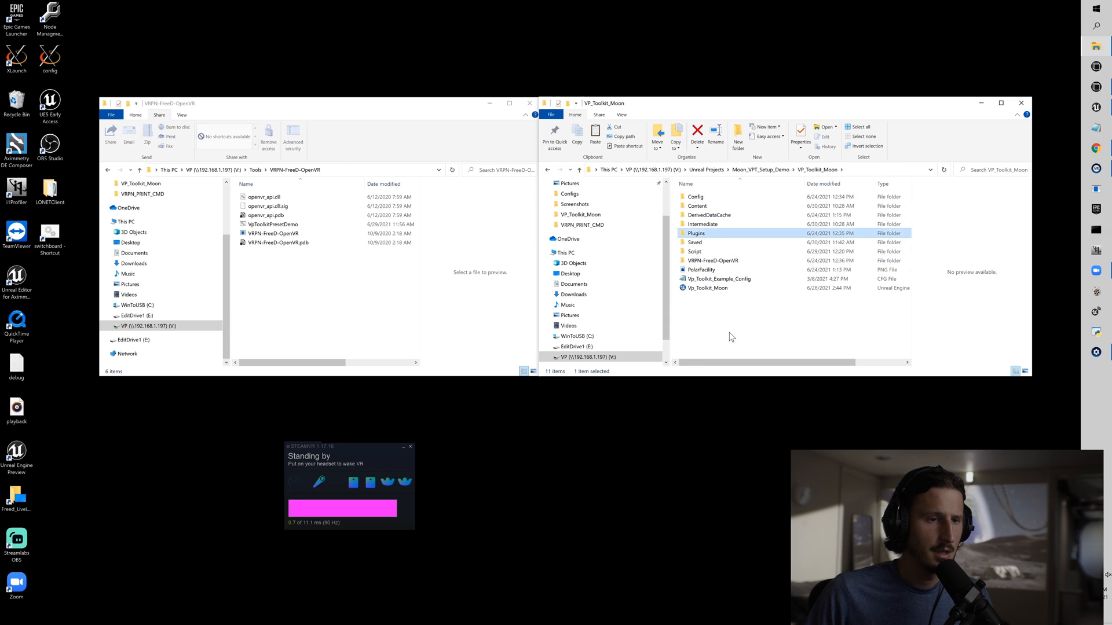
drag(711, 325, 717, 198)
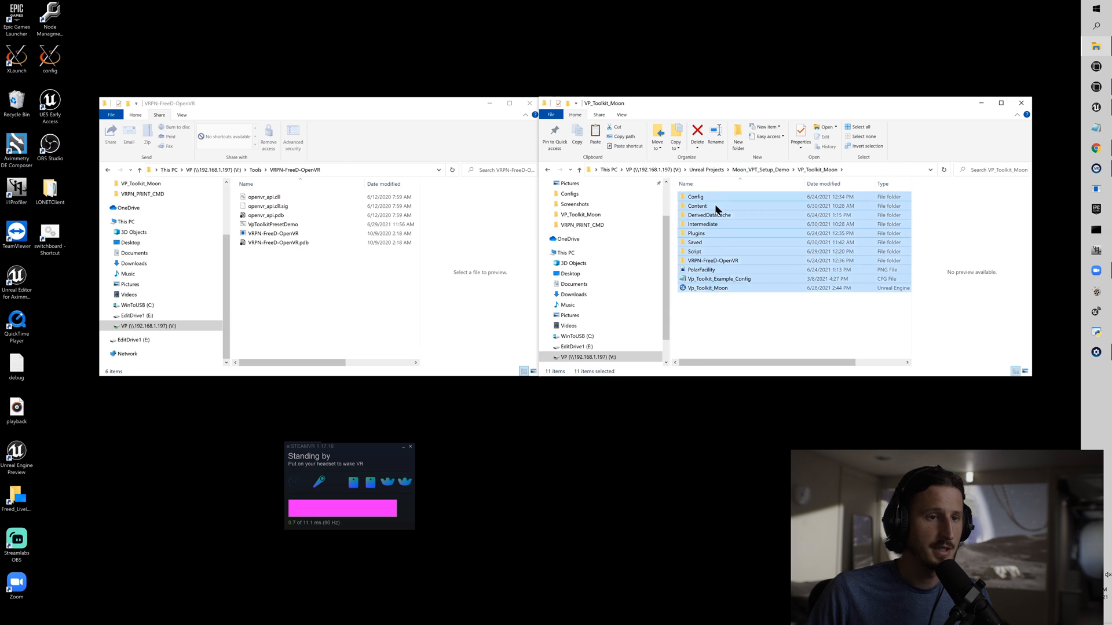
click(733, 348)
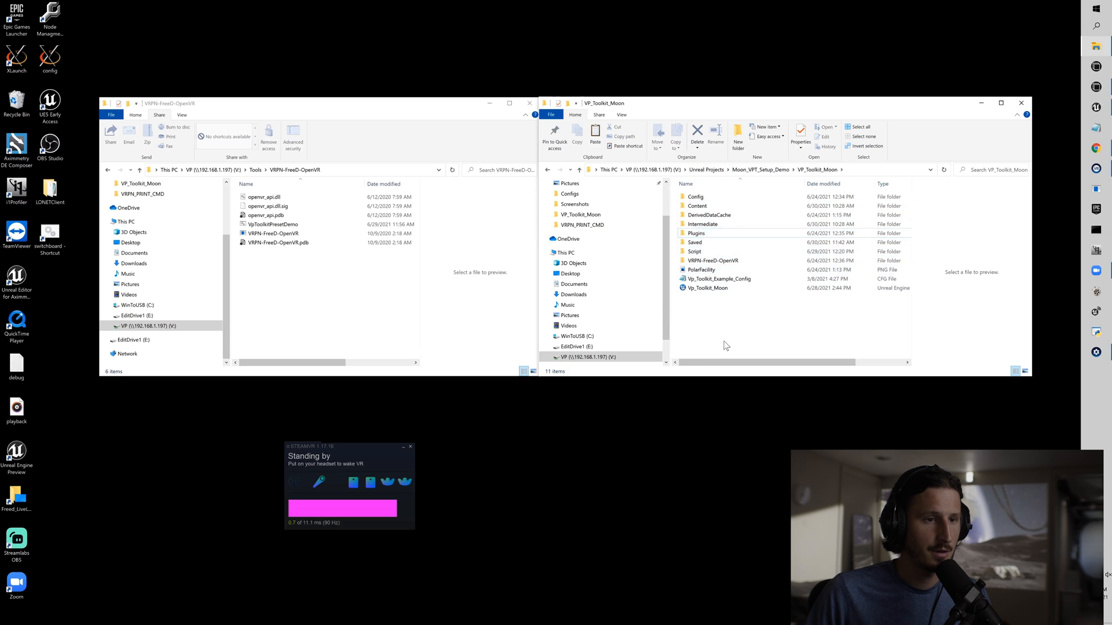
double_click(696, 233)
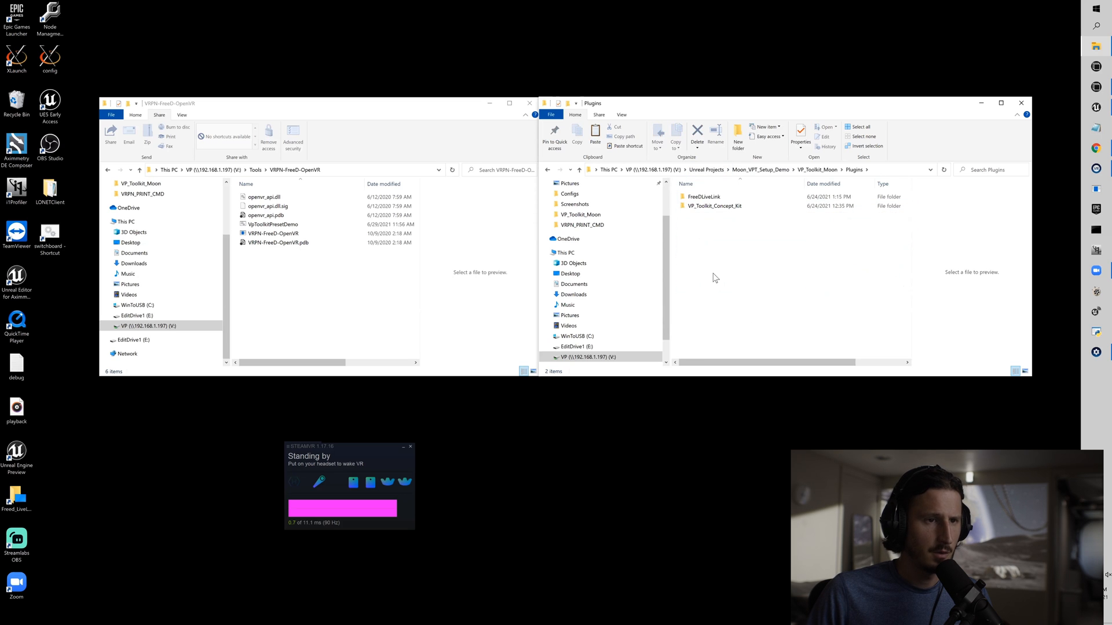
double_click(706, 197)
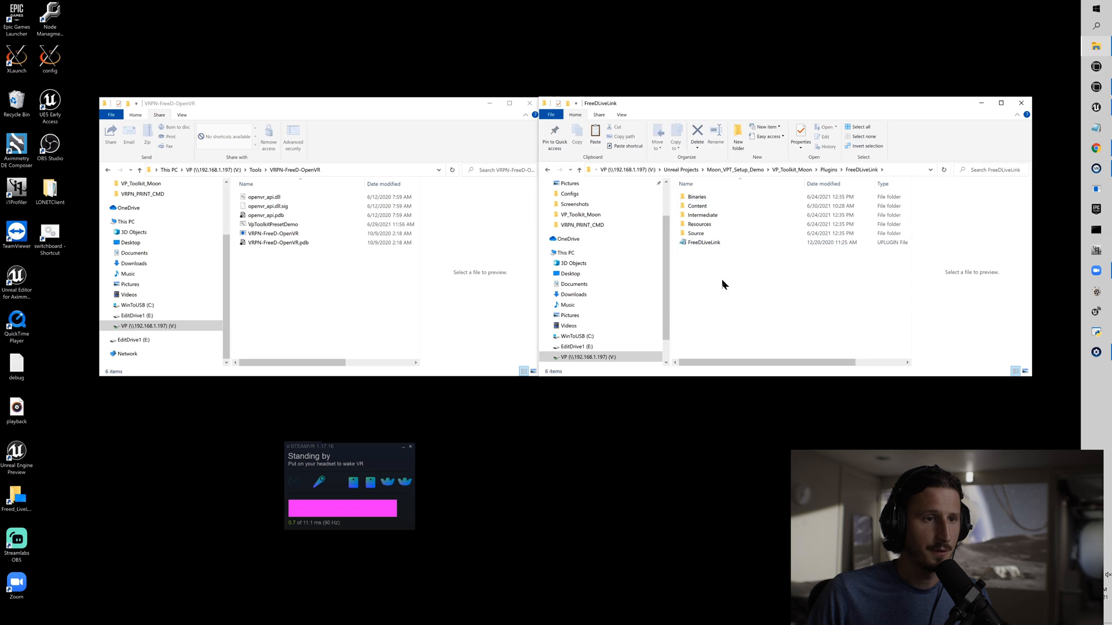
click(548, 170)
click(548, 170)
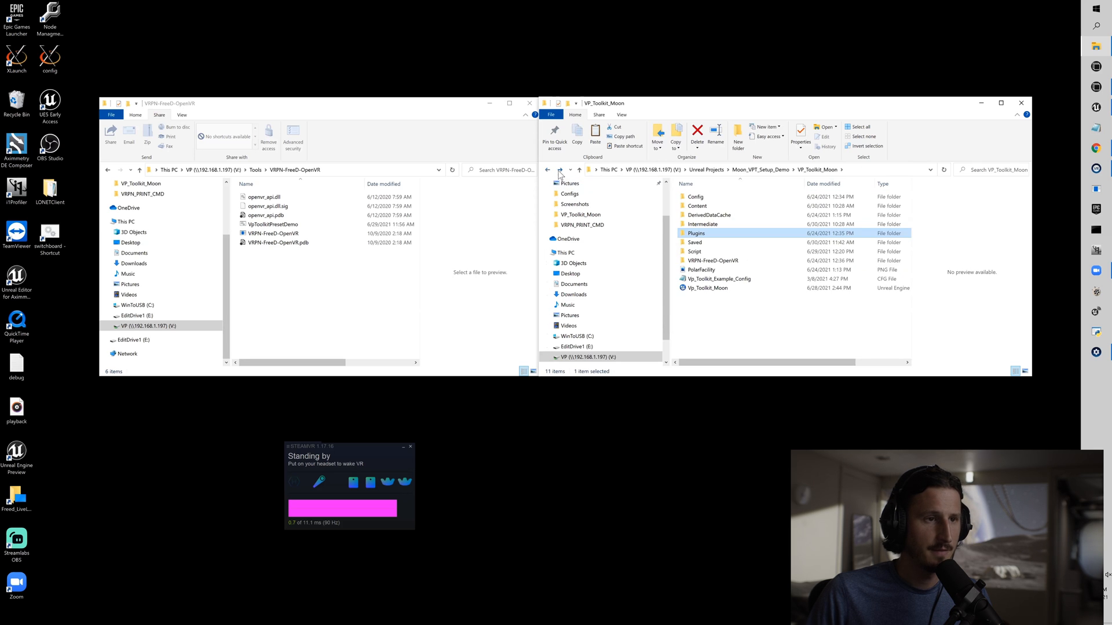
click(560, 171)
click(559, 170)
Run the VpToolkitPresetDemo batch file from the VRPN-FreeD-OpenVR folder, allowing it past the security warning.
click(414, 308)
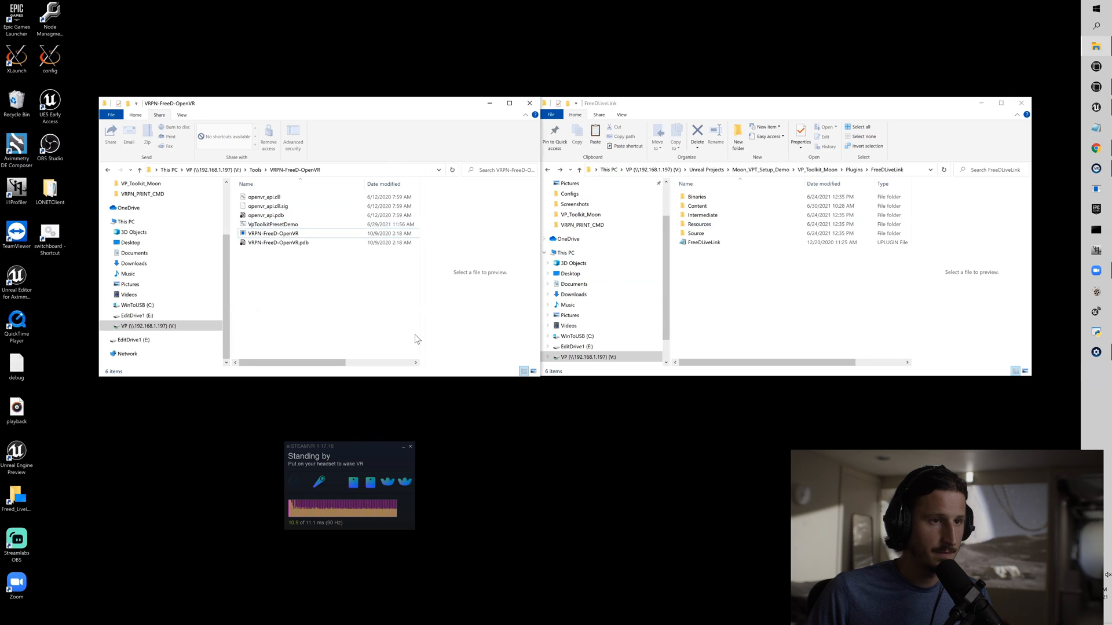
click(364, 444)
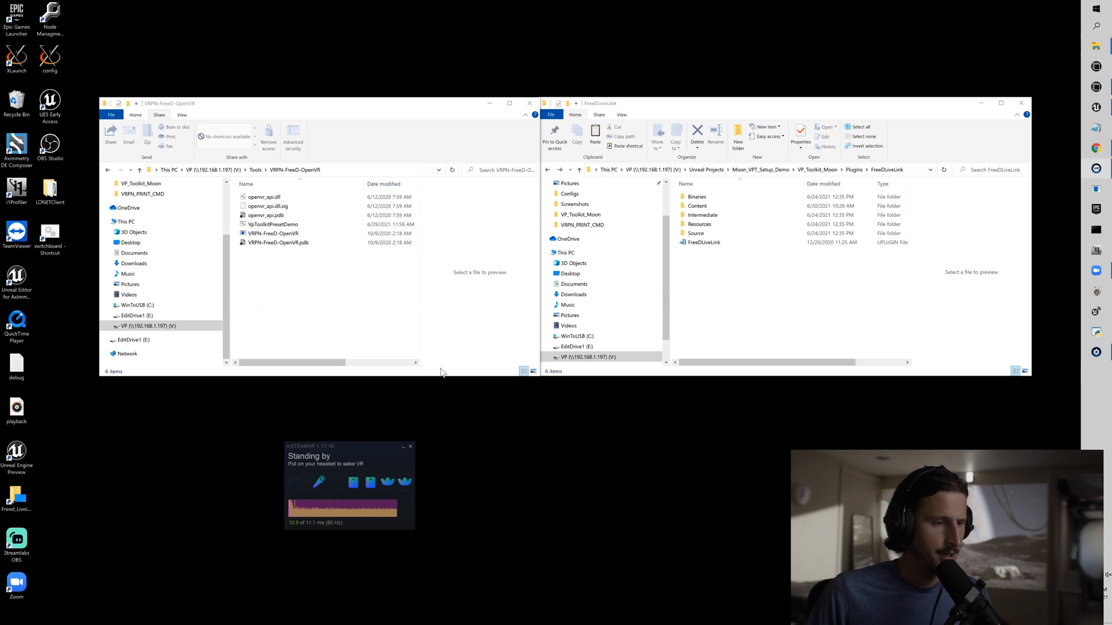
click(271, 226)
double_click(271, 226)
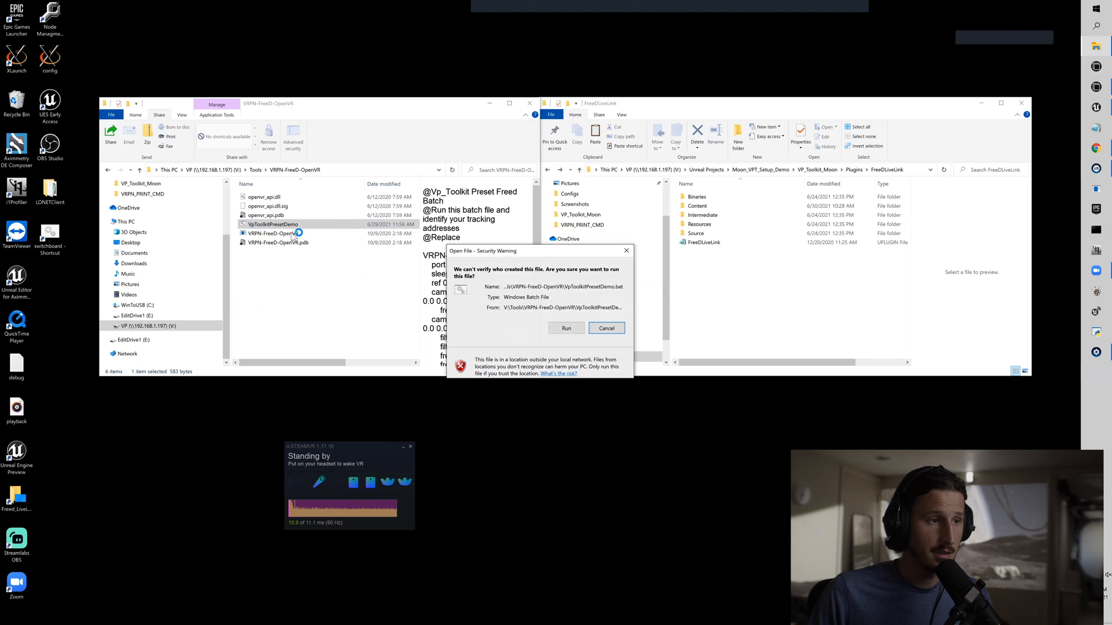
click(567, 329)
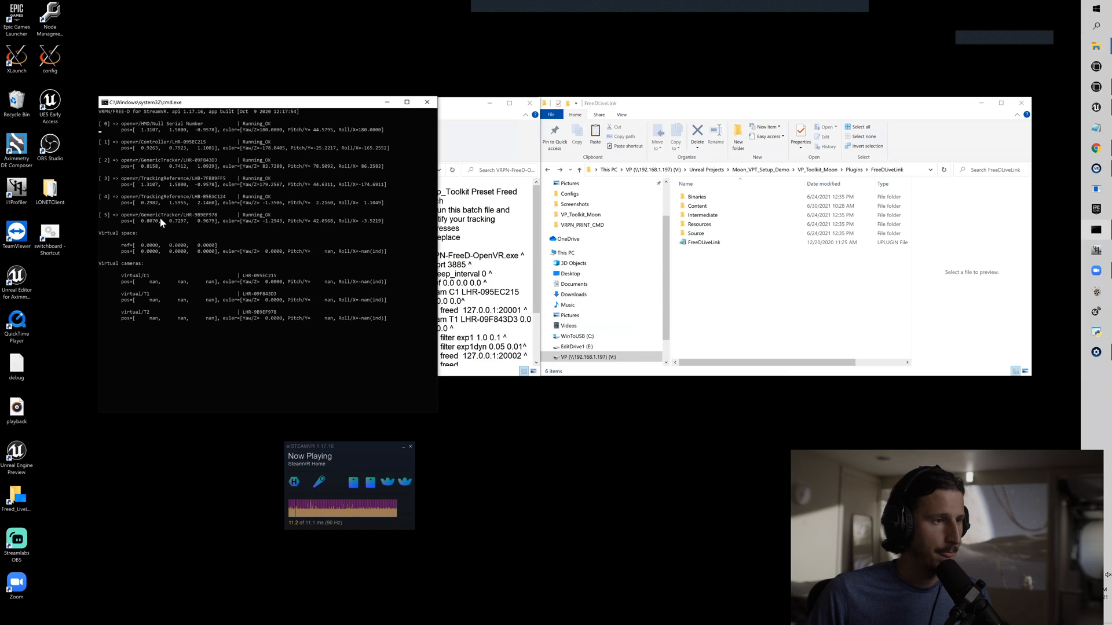
Arrange the SteamVR status, console and folder windows apart, and open the VpToolkitPresetDemo batch file for editing in Notepad.
drag(368, 453, 254, 462)
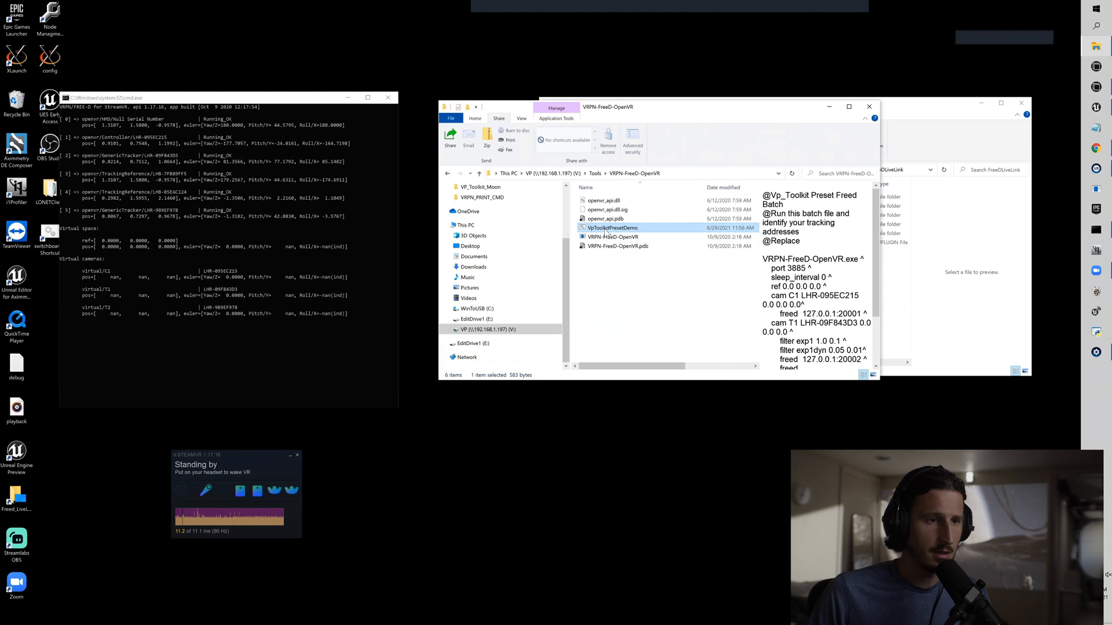
right_click(605, 229)
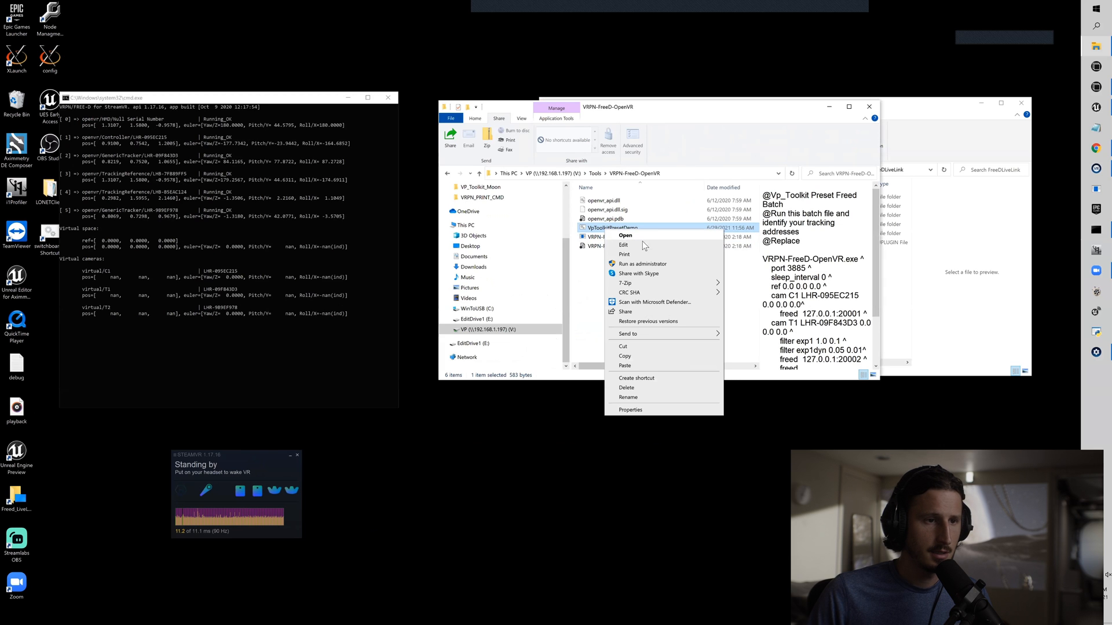
click(630, 248)
click(569, 325)
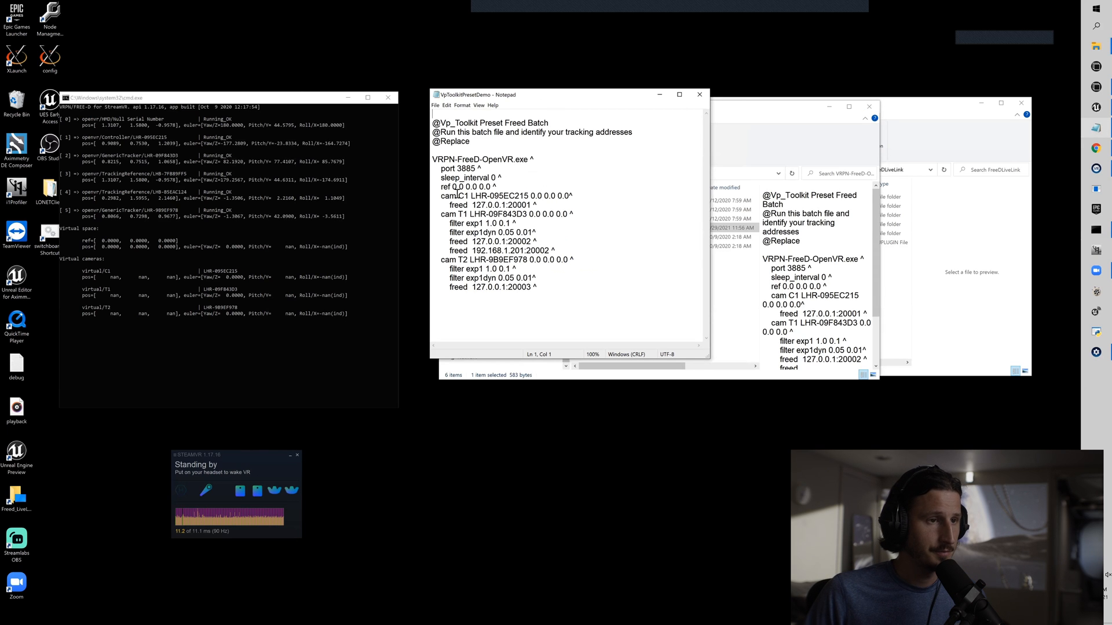
Examine the batch file's VRPN-FreeD-OpenVR.exe command, especially its port, sleep_interval and ref lines.
drag(443, 160, 575, 286)
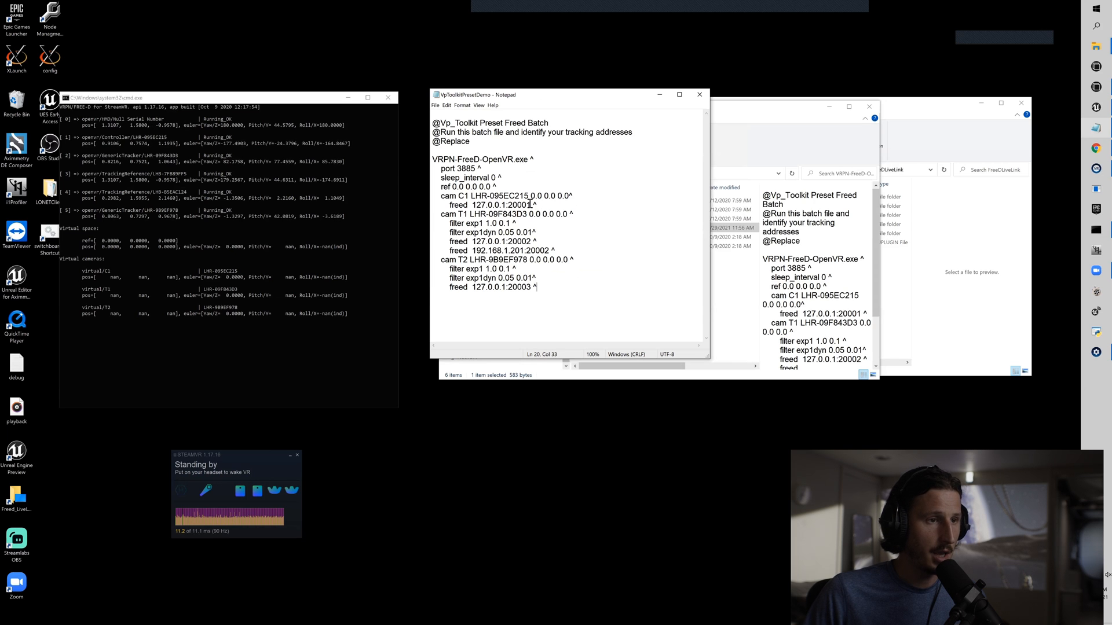
drag(442, 169, 500, 167)
click(500, 167)
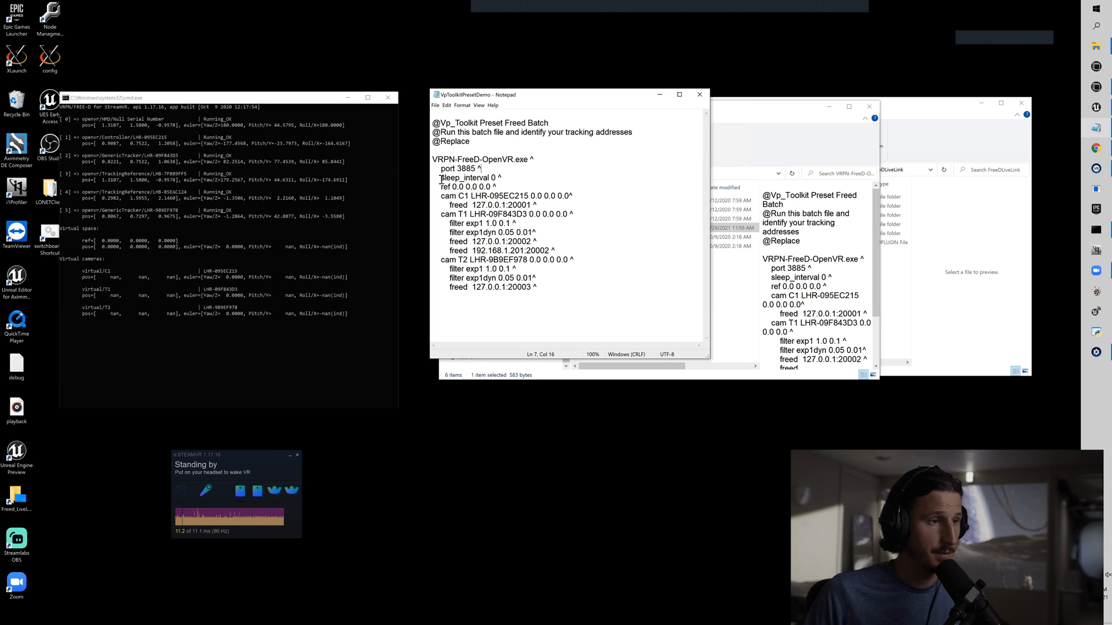
drag(441, 178, 508, 178)
click(509, 178)
drag(442, 187, 465, 187)
click(500, 188)
click(526, 187)
click(442, 190)
click(509, 187)
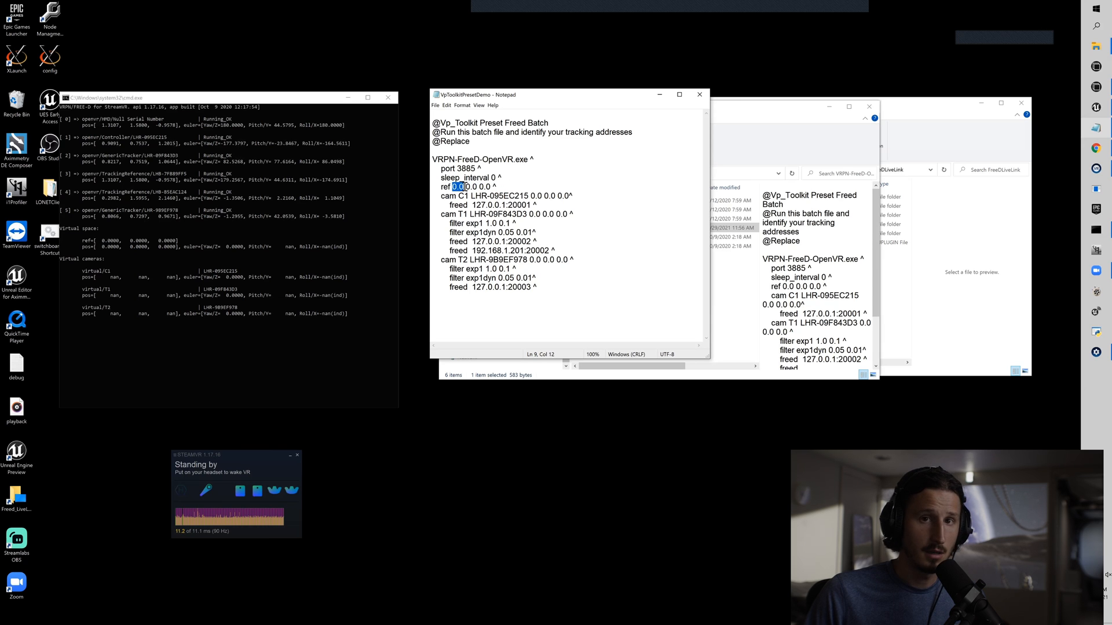
click(466, 196)
Compare the device serial in the batch file's cam C1 entry with the controller's serial listed in the console.
drag(441, 197, 528, 205)
click(529, 205)
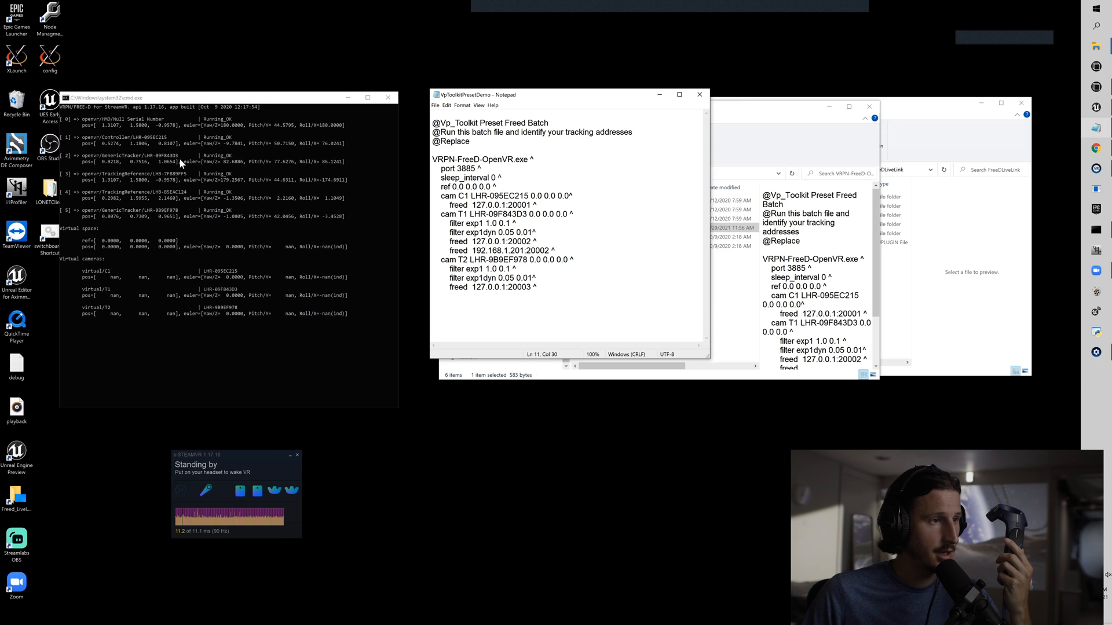
click(134, 138)
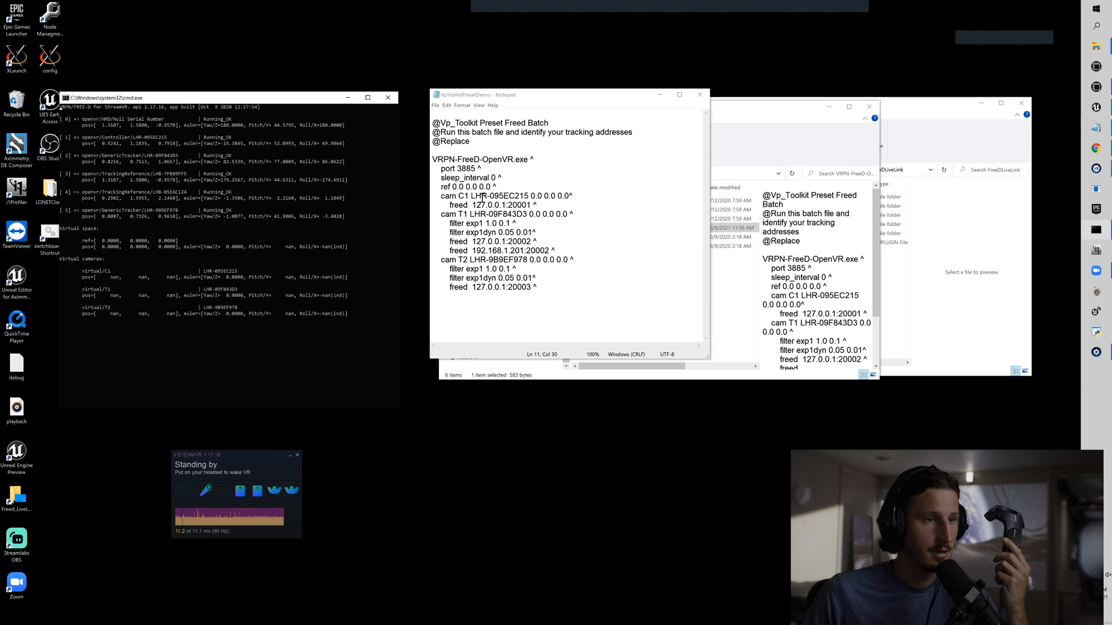
drag(471, 197, 529, 197)
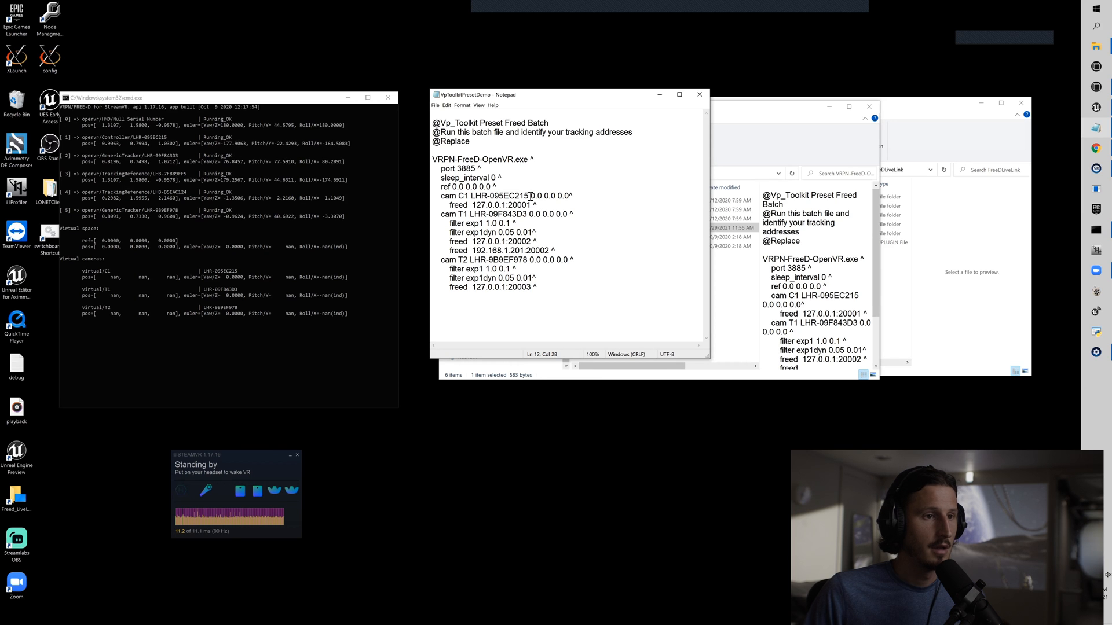
Examine the cam C1 entry together with its freed line in the batch file.
drag(441, 197, 546, 205)
click(546, 205)
drag(440, 197, 545, 204)
click(546, 205)
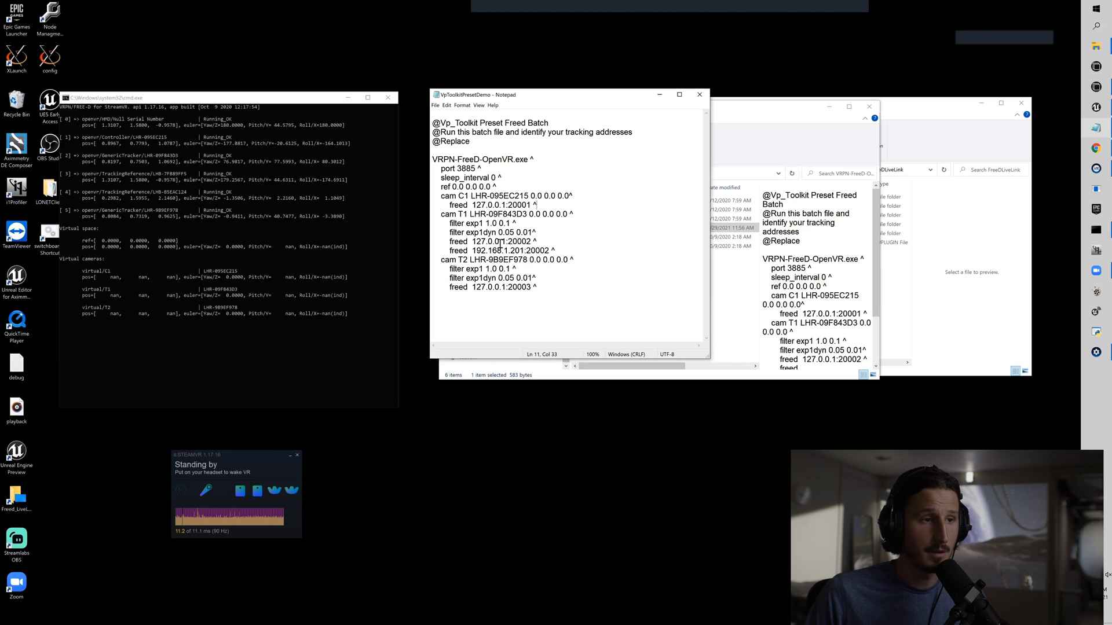
click(528, 197)
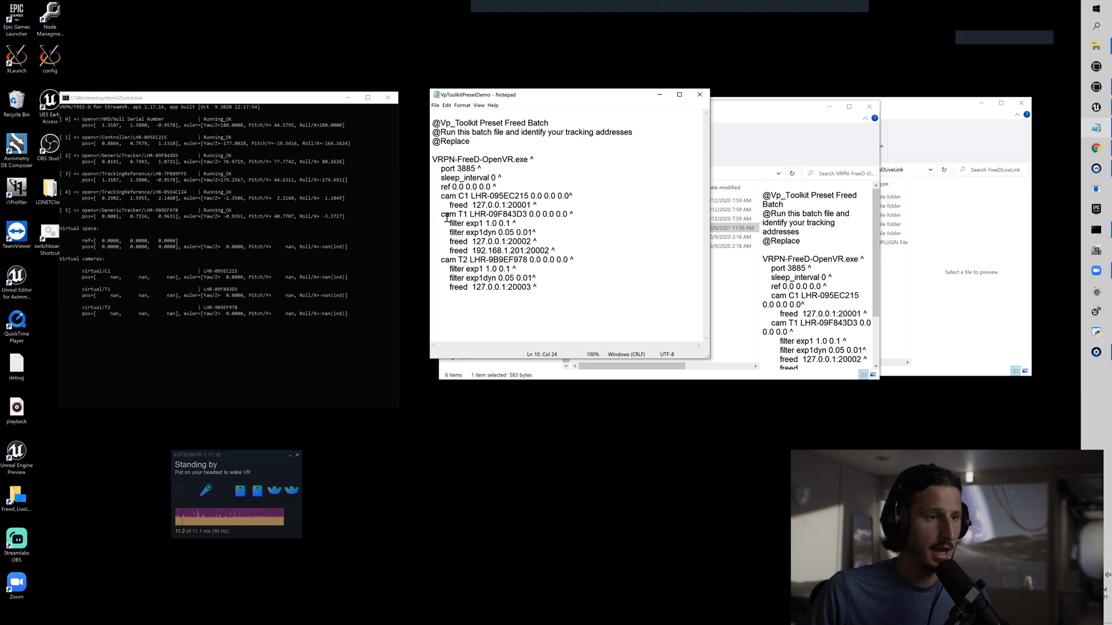
Examine the cam T1 block in the batch file, including its device serial, filter lines and freed lines.
click(565, 216)
drag(470, 215, 527, 215)
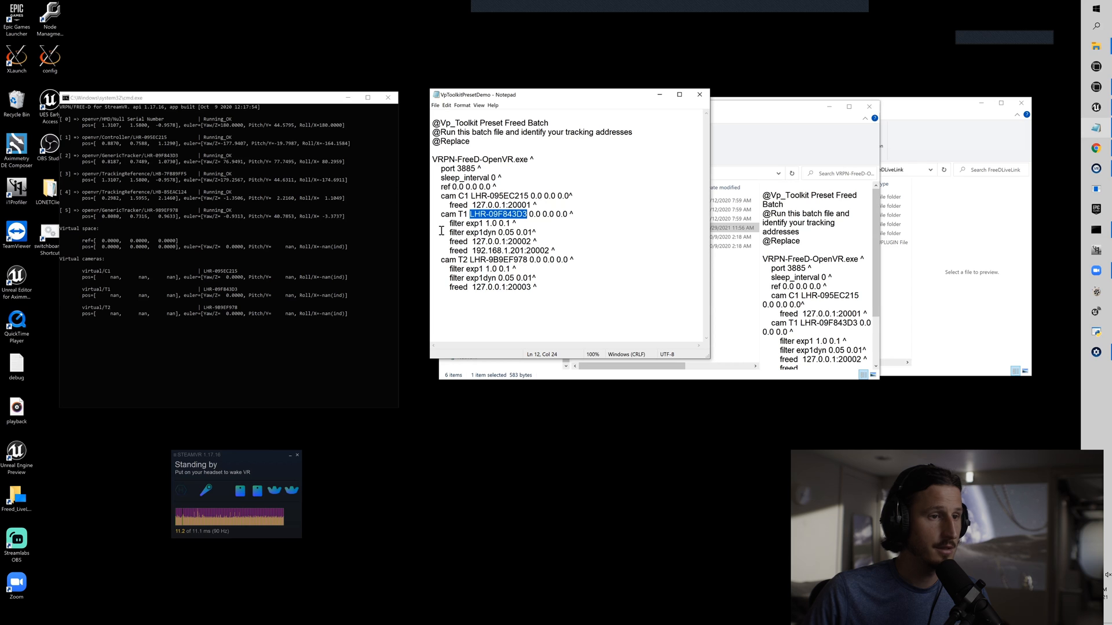
click(496, 224)
click(485, 265)
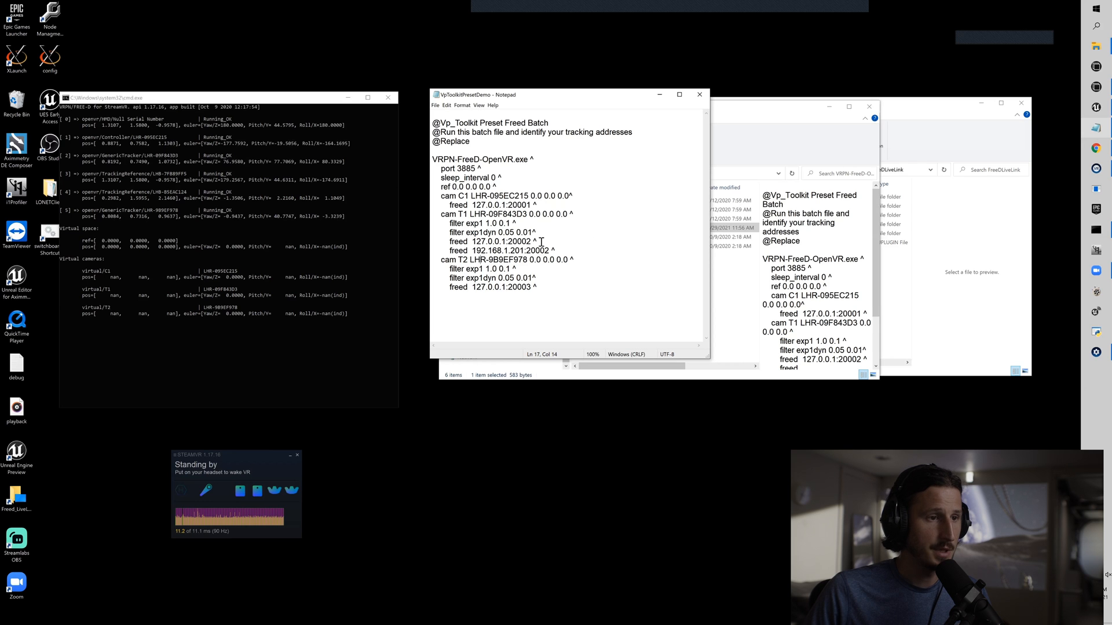
drag(440, 214, 583, 254)
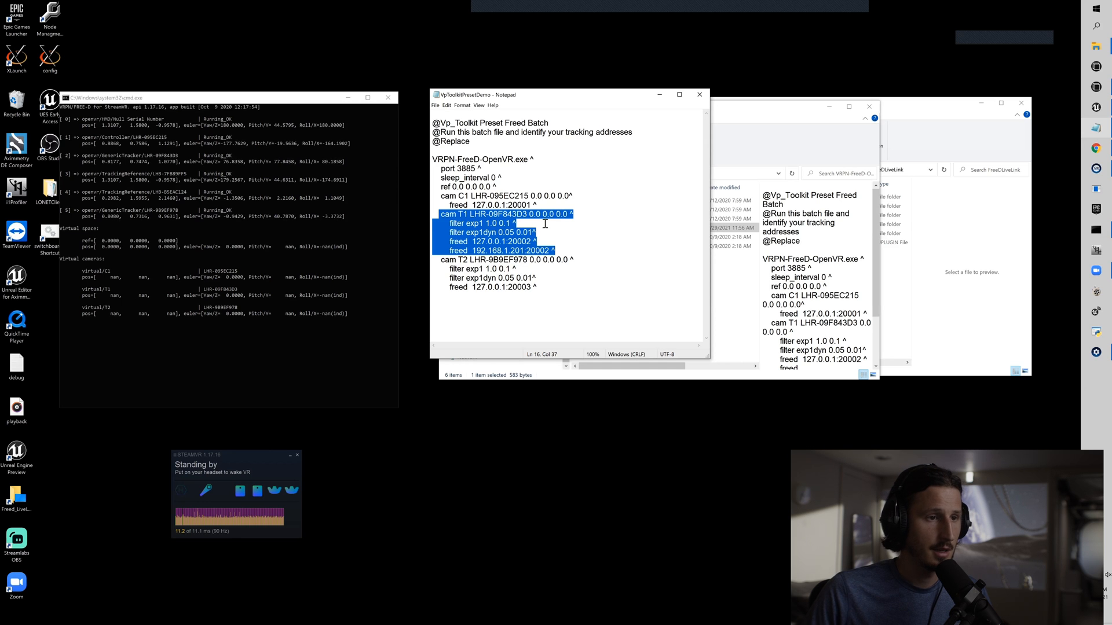
drag(538, 205, 593, 254)
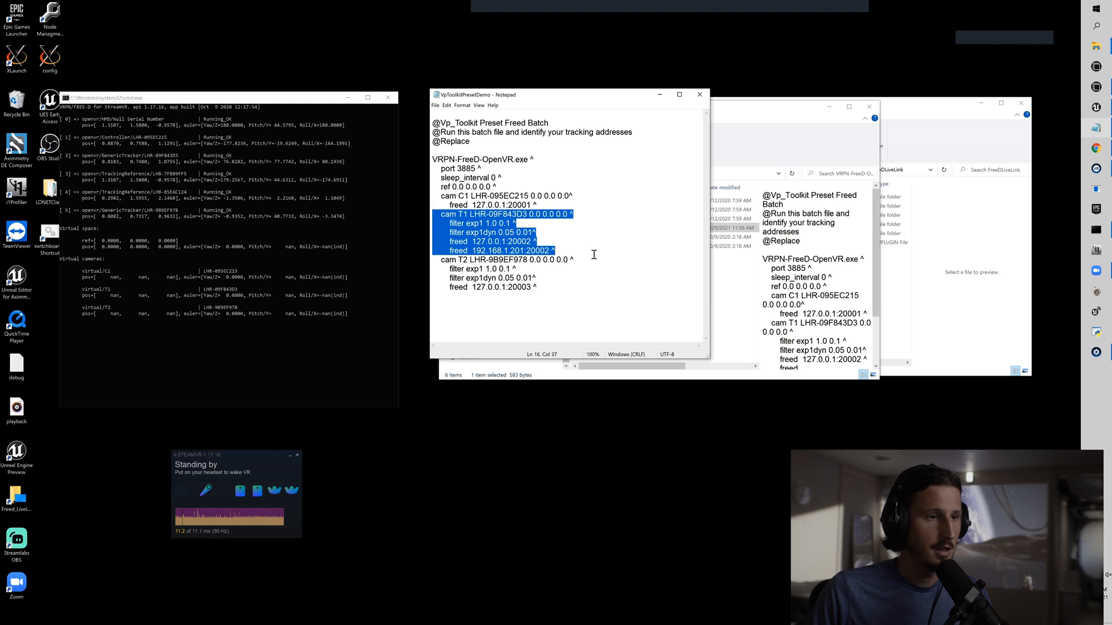
click(582, 244)
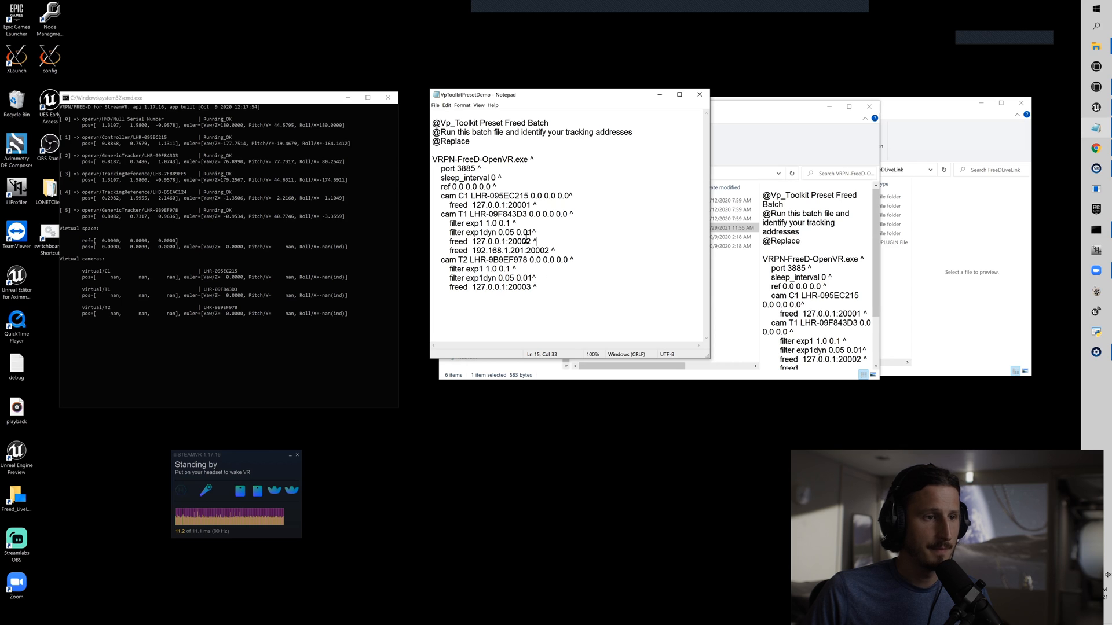
Inspect the five offset values that follow the device serial in the cam C1 line.
drag(530, 197, 571, 198)
click(562, 198)
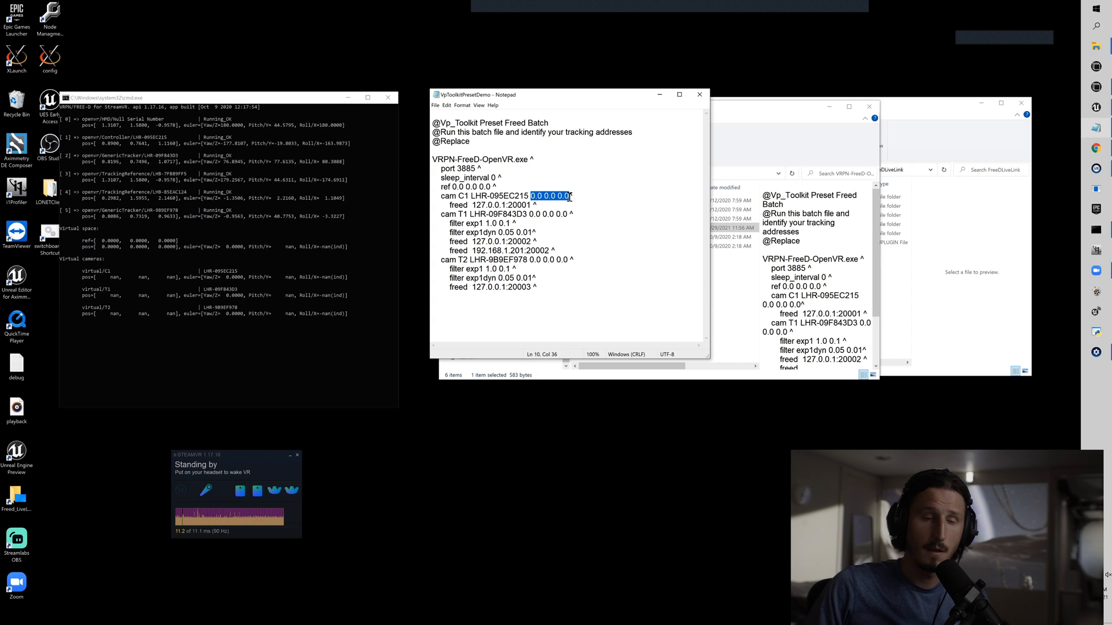
click(513, 205)
mouse_move(531, 196)
mouse_down()
mouse_move(570, 196)
mouse_move(540, 197)
mouse_up()
click(527, 206)
Examine cam C1's freed line, focusing on port 20001 and how the line belongs to the camera entry.
mouse_move(451, 207)
mouse_down()
mouse_move(539, 206)
mouse_move(453, 206)
mouse_up()
click(546, 206)
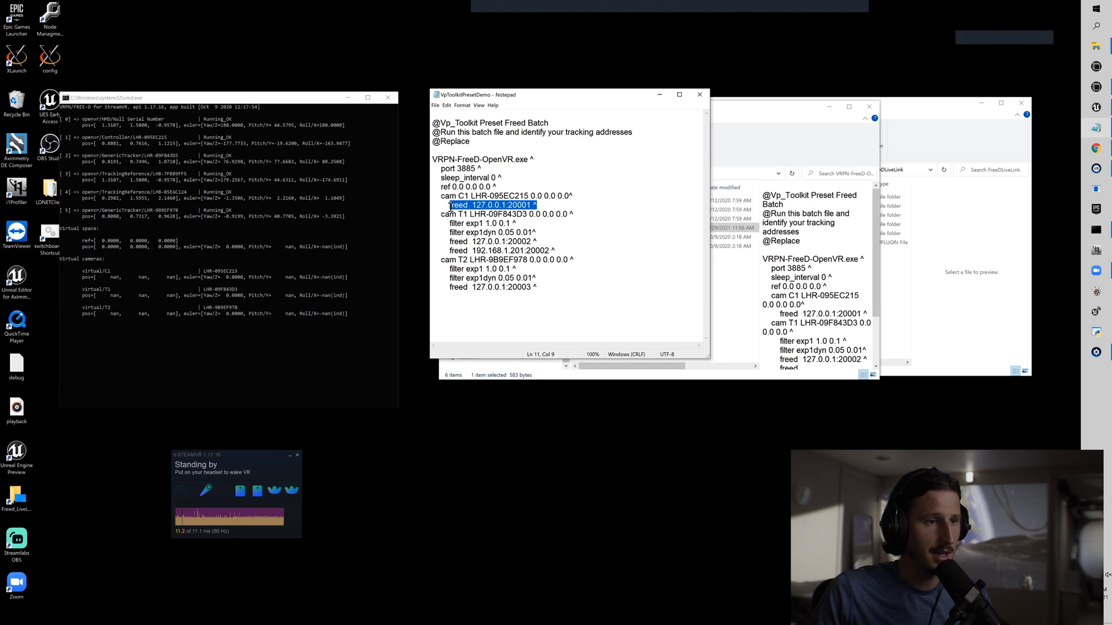
click(454, 206)
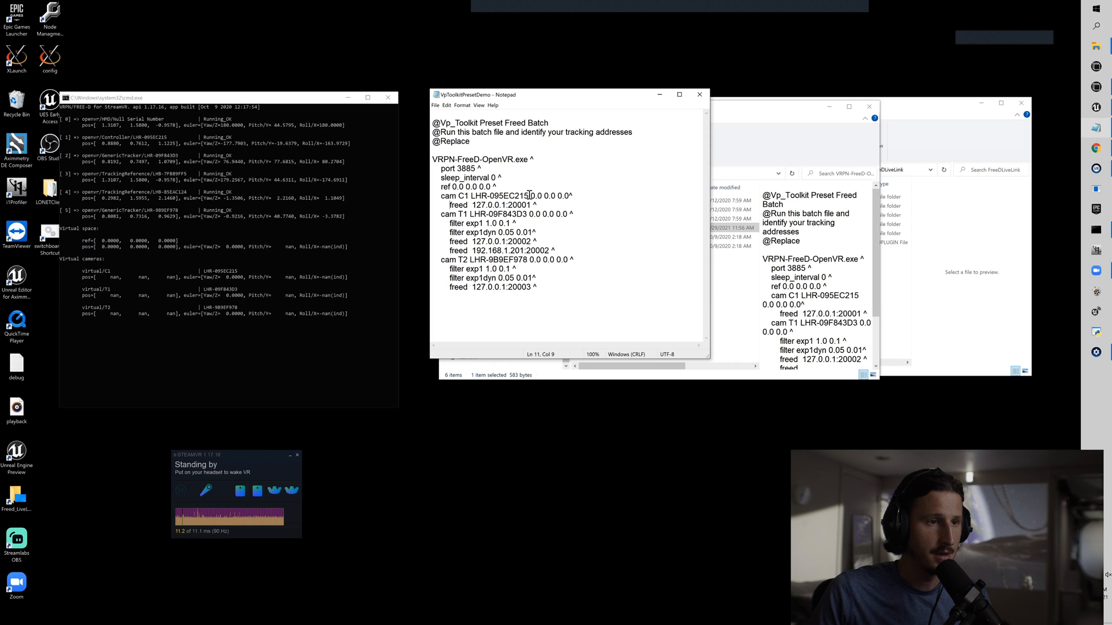
drag(450, 207, 541, 206)
click(541, 206)
drag(460, 207, 557, 206)
click(557, 206)
drag(473, 205, 531, 205)
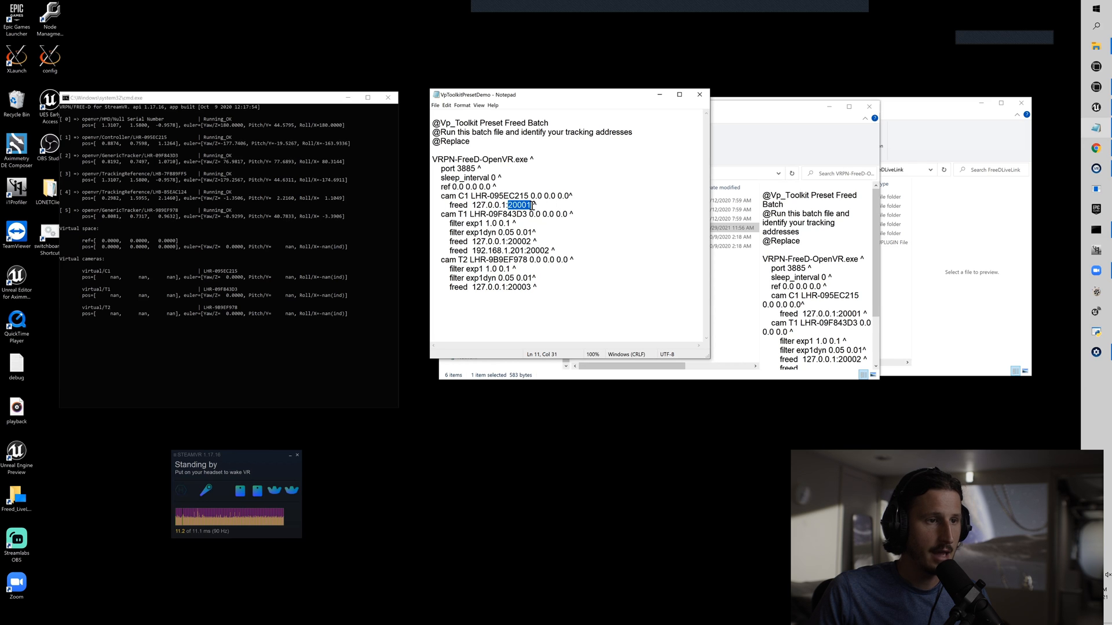
click(476, 208)
drag(440, 198, 542, 208)
click(545, 207)
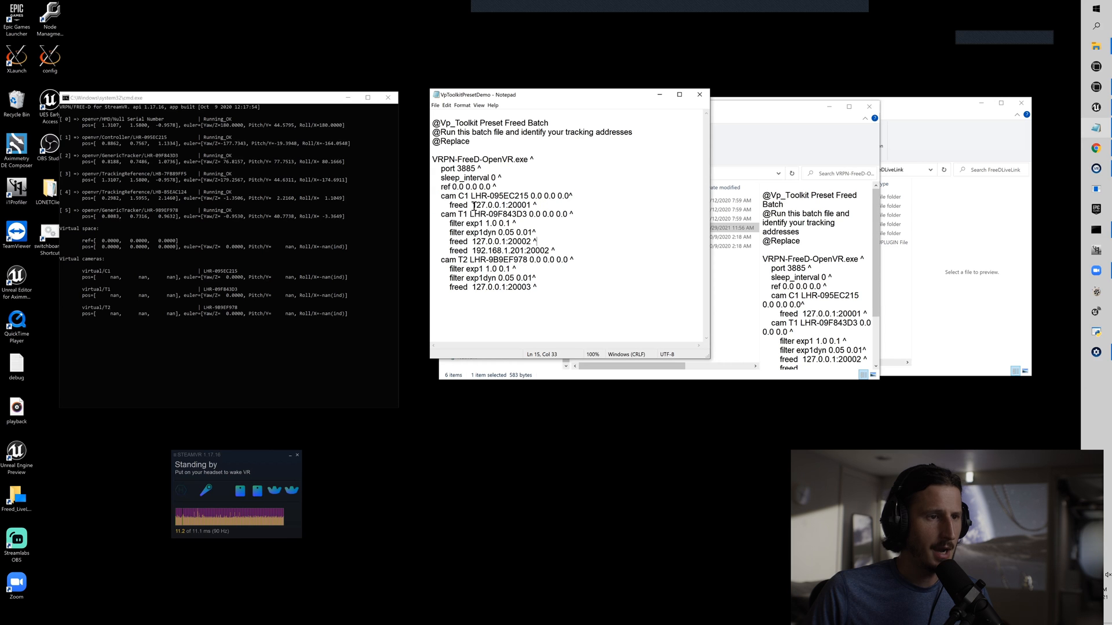
Compare the local address 127.0.0.1 in the freed lines with the network address 192.168.1.201 under cam T1.
drag(473, 206, 507, 206)
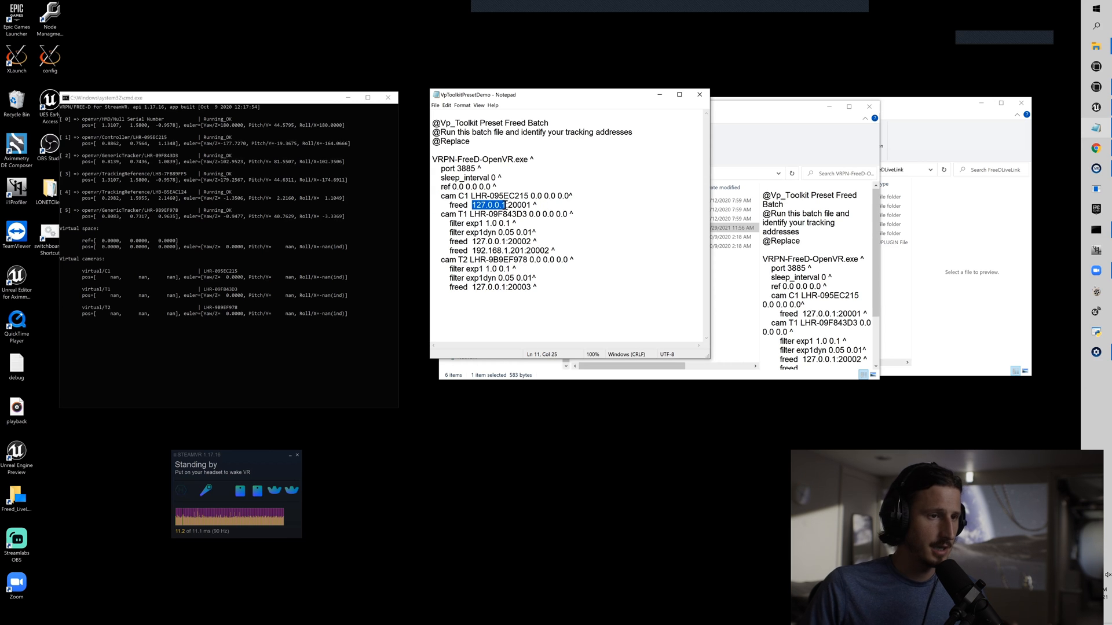
click(492, 224)
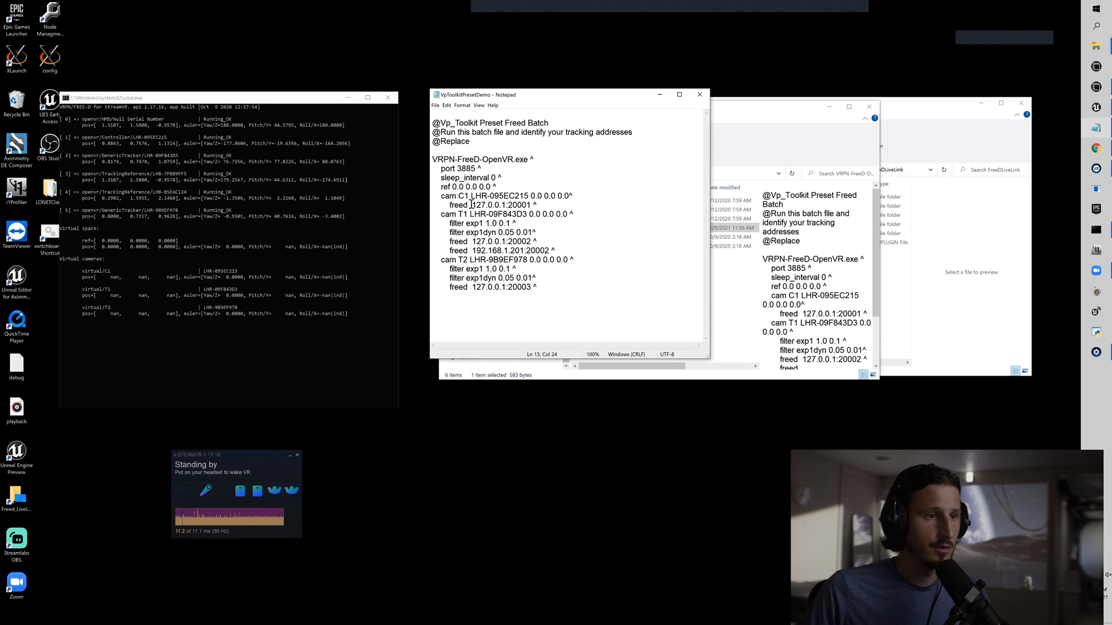
drag(472, 205, 509, 206)
click(506, 206)
drag(474, 206, 507, 206)
click(507, 206)
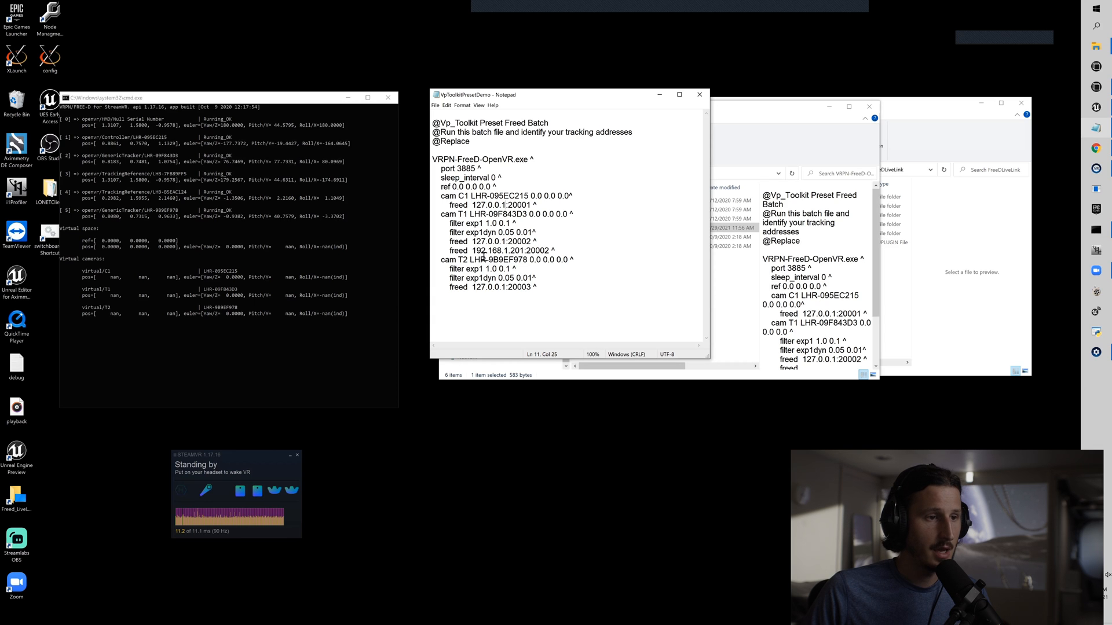
drag(472, 251, 508, 252)
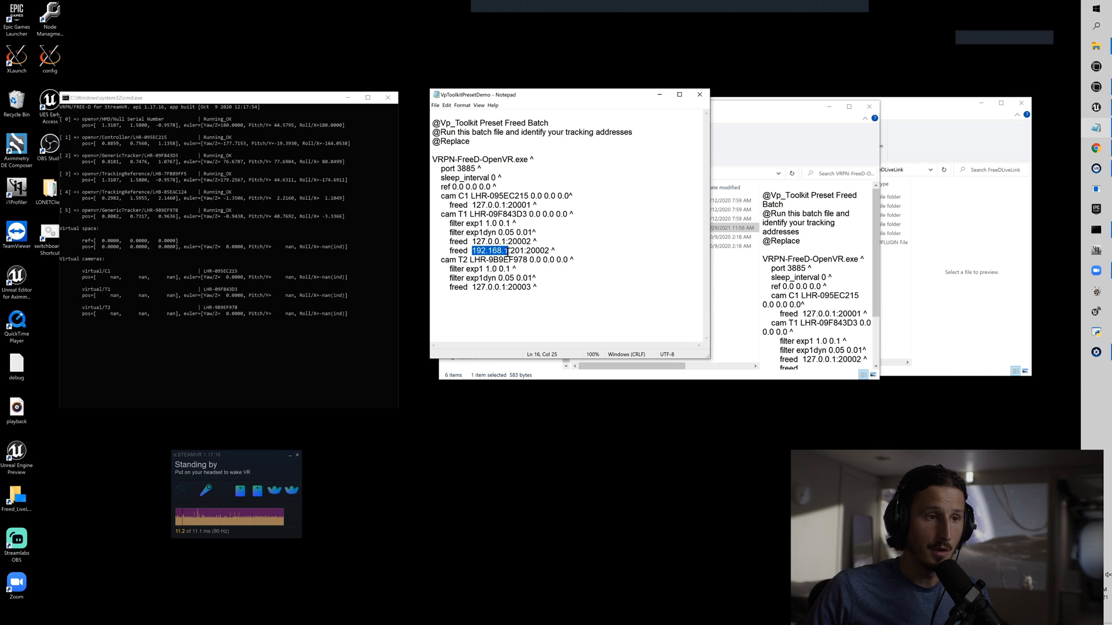
click(476, 259)
drag(473, 251, 526, 251)
click(524, 251)
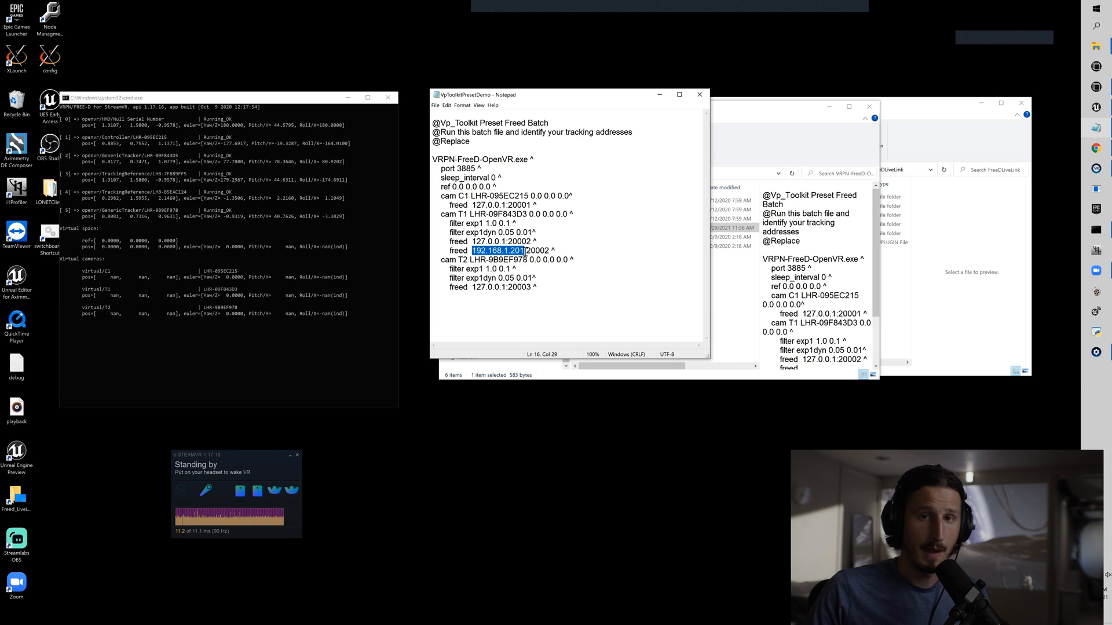
drag(471, 241, 508, 241)
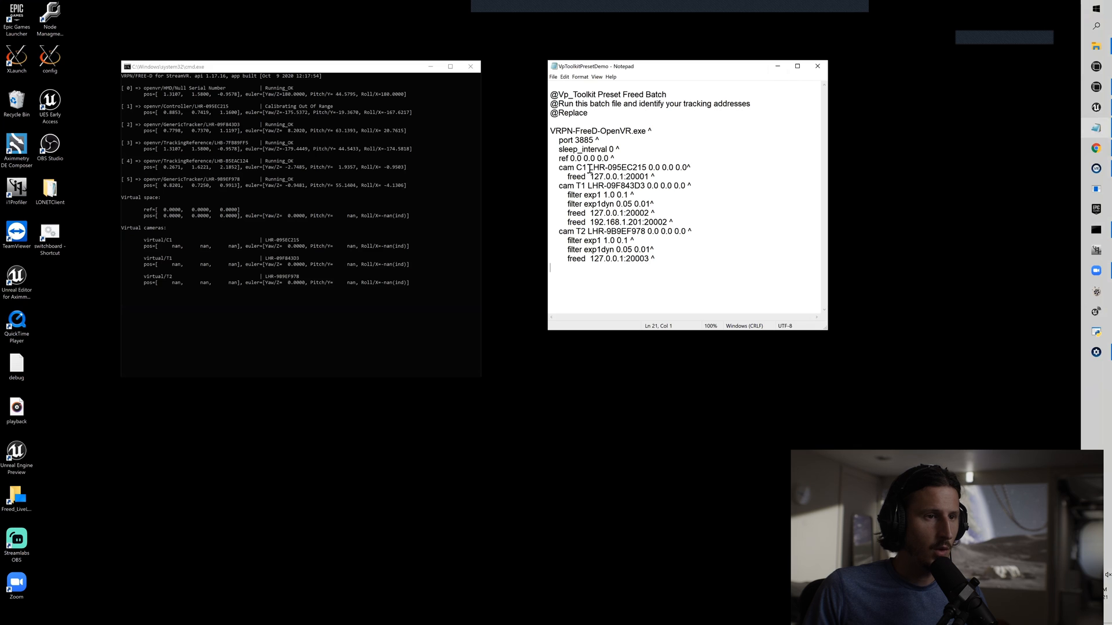
Review the device serials in the cam C1 and cam T1 entries and the local port 20002 assigned to T1.
drag(604, 169, 649, 168)
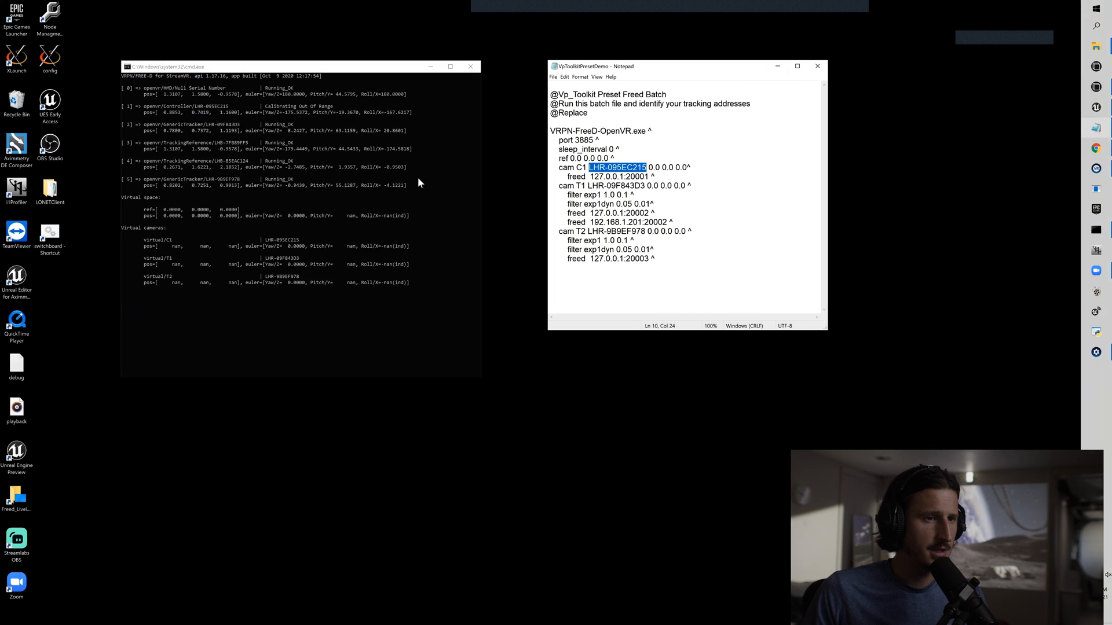
drag(587, 186, 647, 186)
click(646, 186)
drag(590, 214, 643, 214)
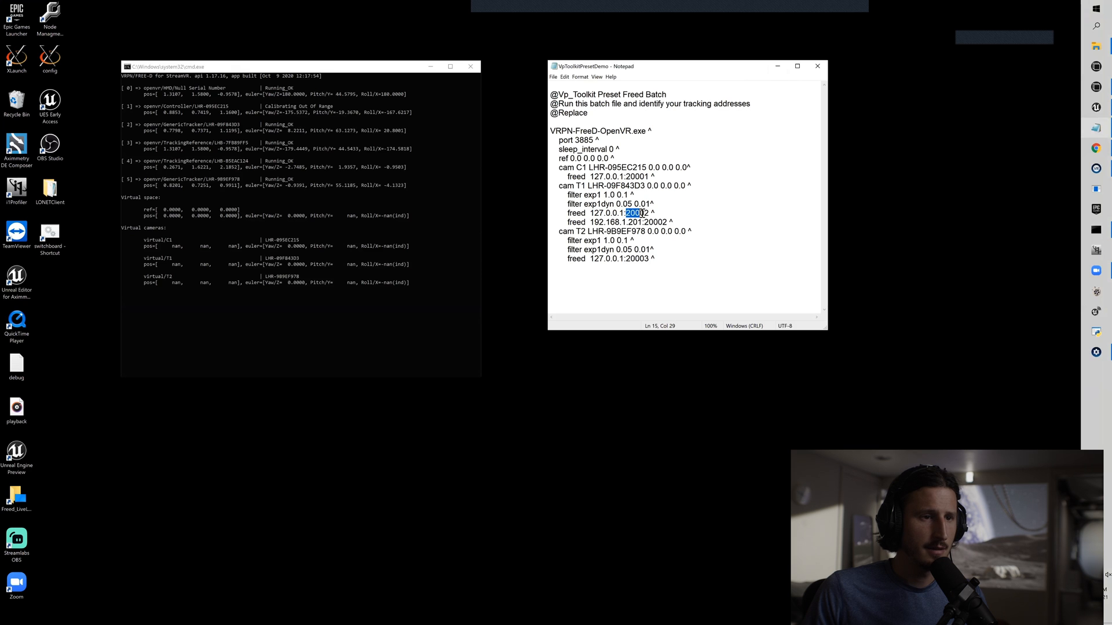
click(651, 214)
drag(588, 186, 643, 185)
click(642, 186)
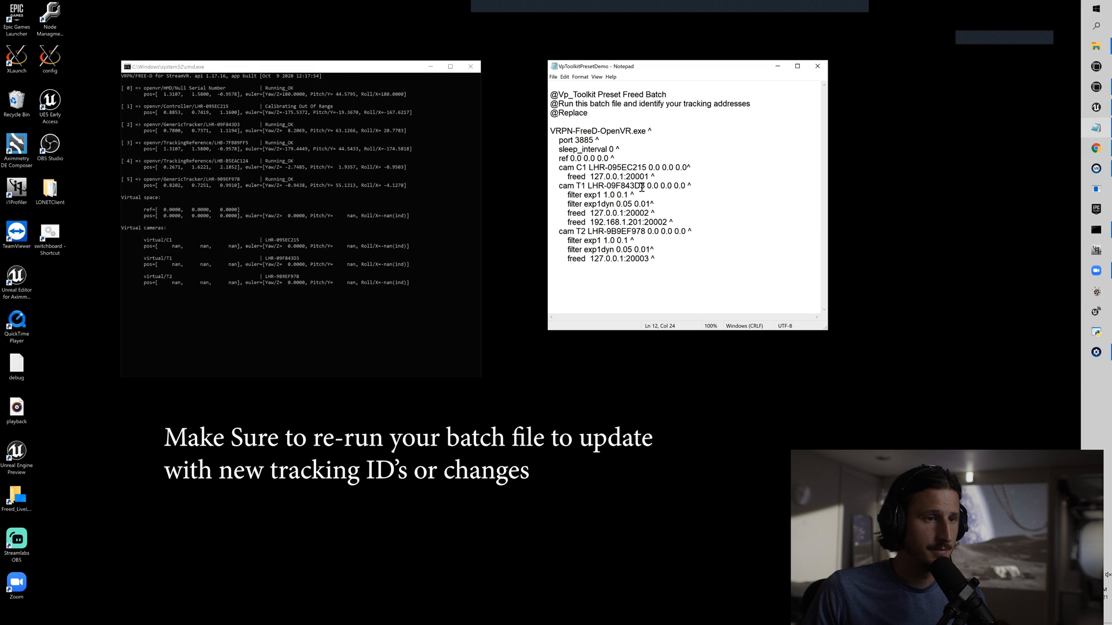
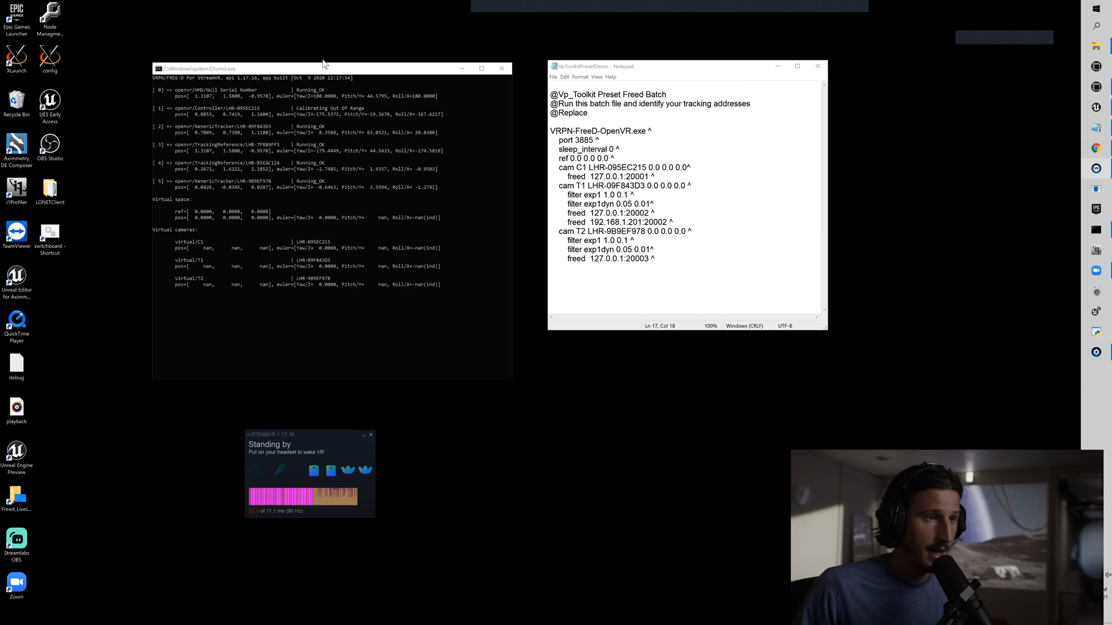
Position the console and SteamVR status windows beside Notepad and examine the console's virtual space and virtual camera readings.
mouse_move(327, 69)
mouse_down()
mouse_move(352, 69)
mouse_move(338, 68)
mouse_up()
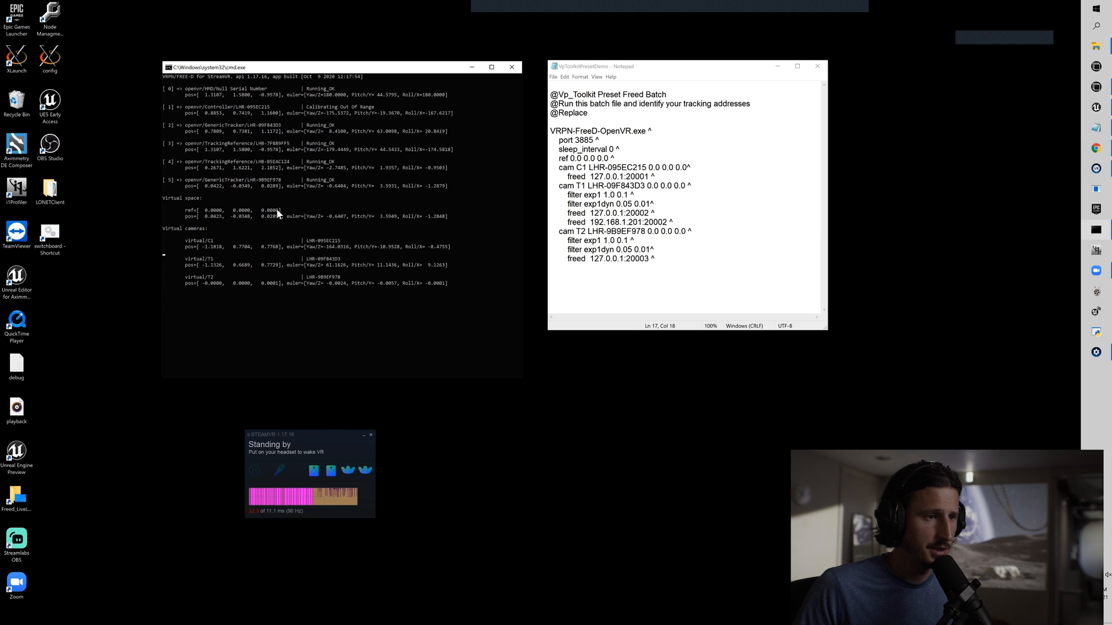
mouse_move(324, 446)
mouse_down()
mouse_move(318, 430)
mouse_move(307, 434)
mouse_up()
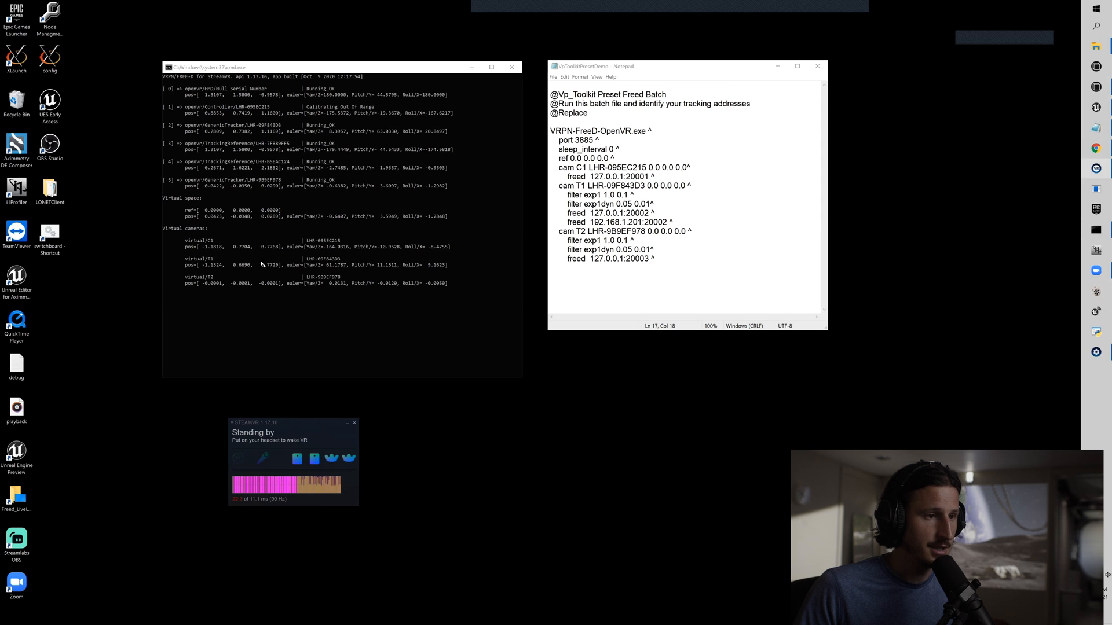
drag(347, 73, 341, 87)
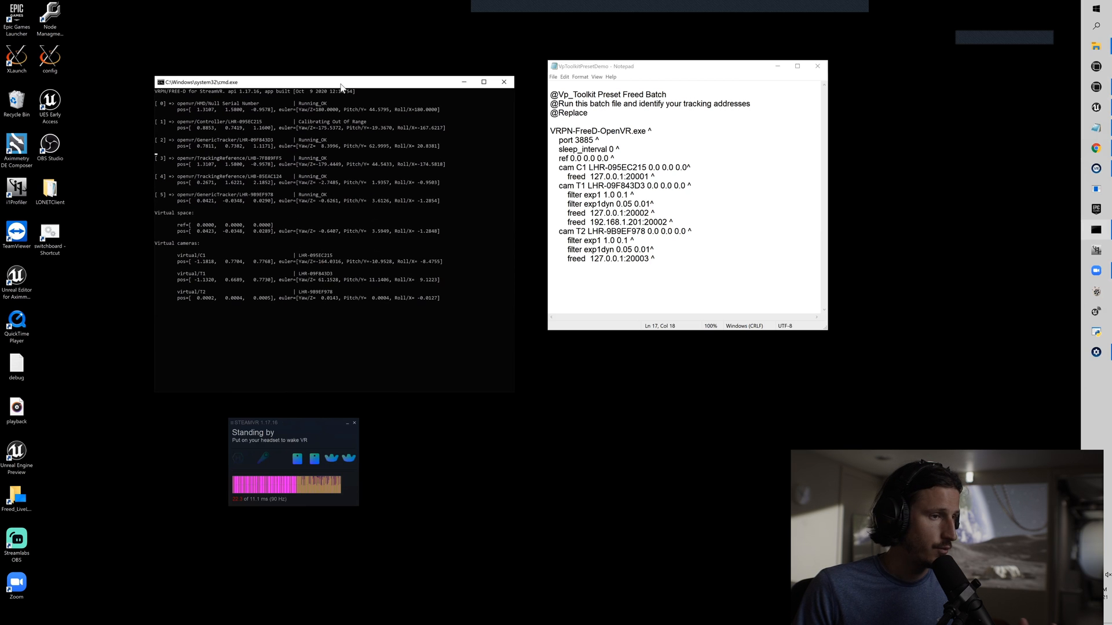
drag(341, 87, 339, 85)
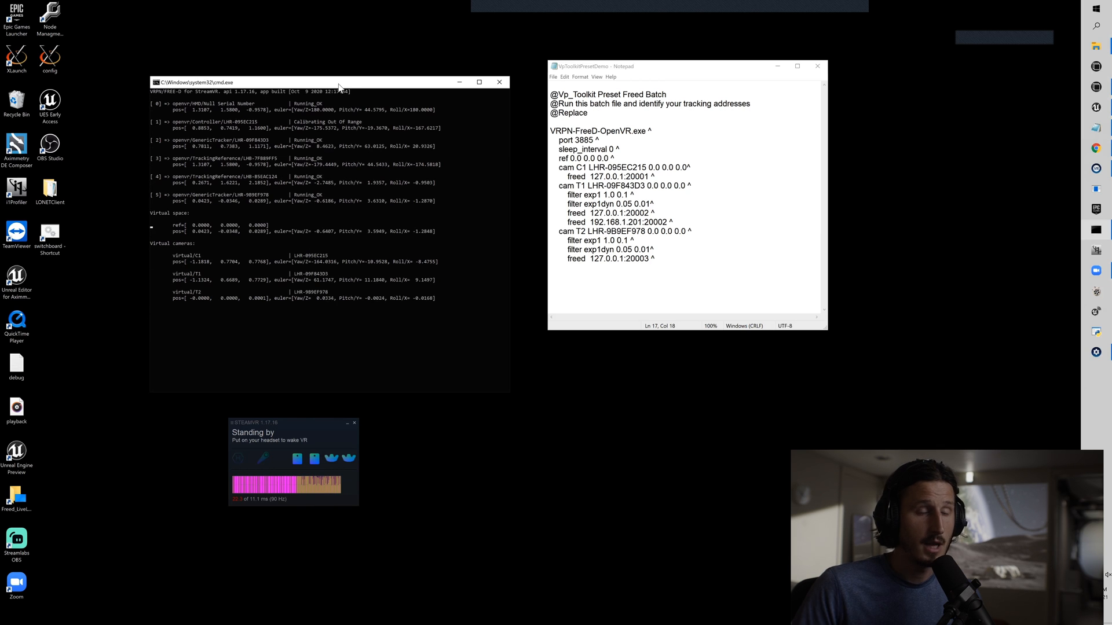
drag(342, 83, 343, 84)
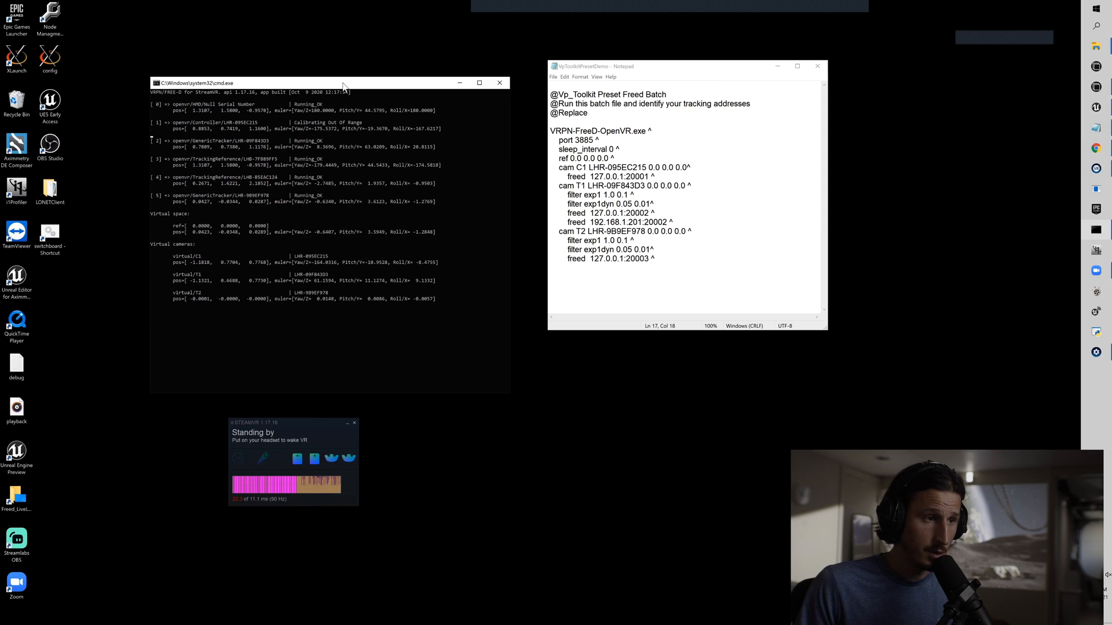
drag(339, 85, 333, 86)
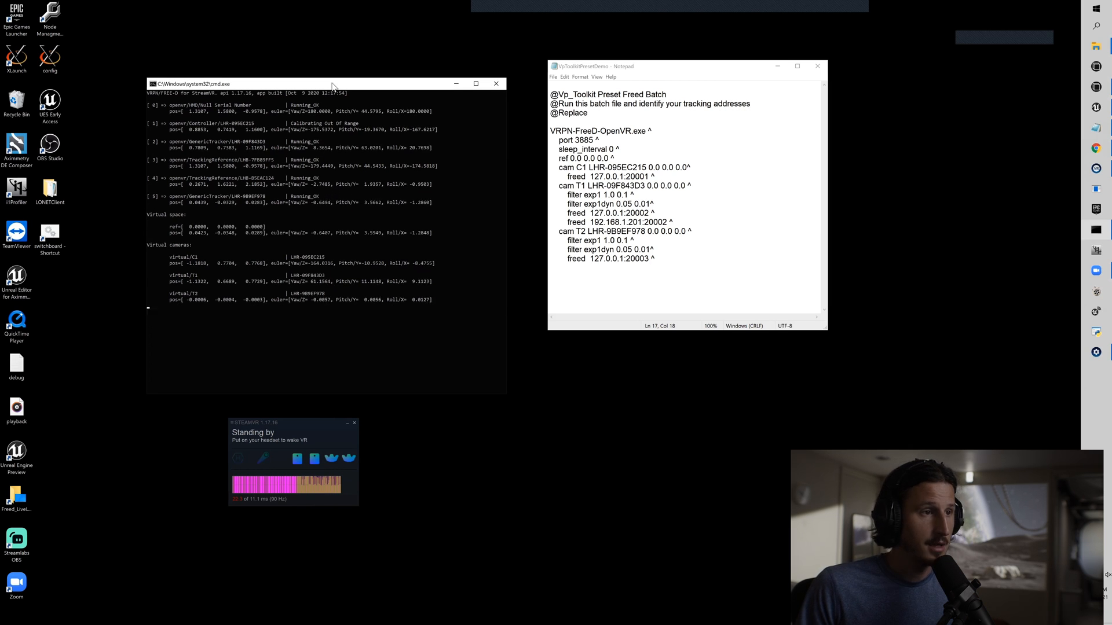
drag(332, 86, 331, 87)
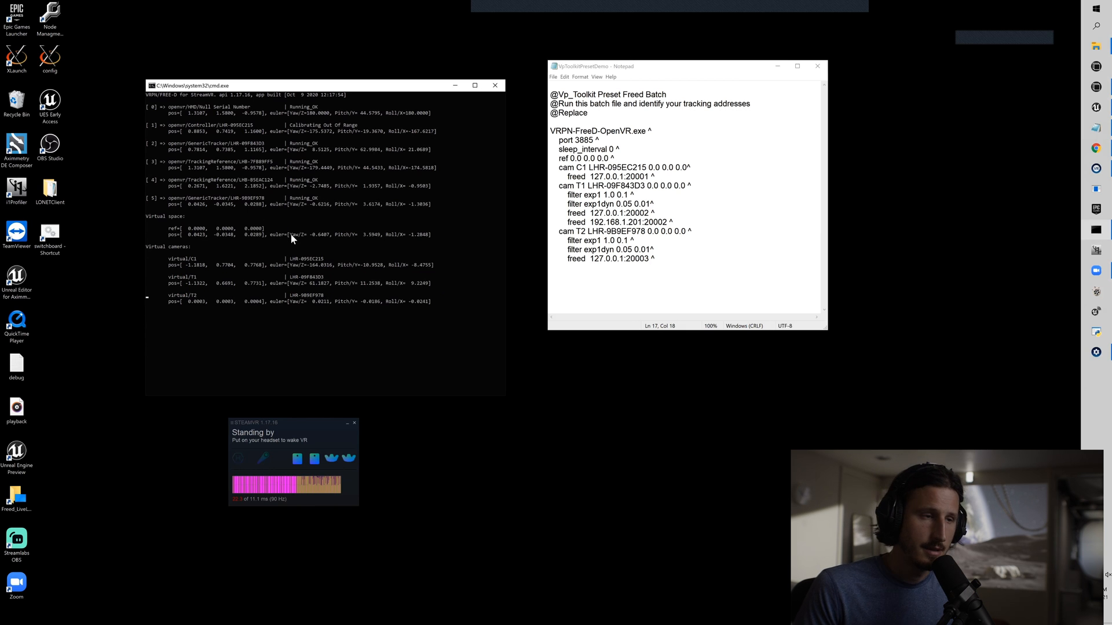
drag(342, 91, 357, 74)
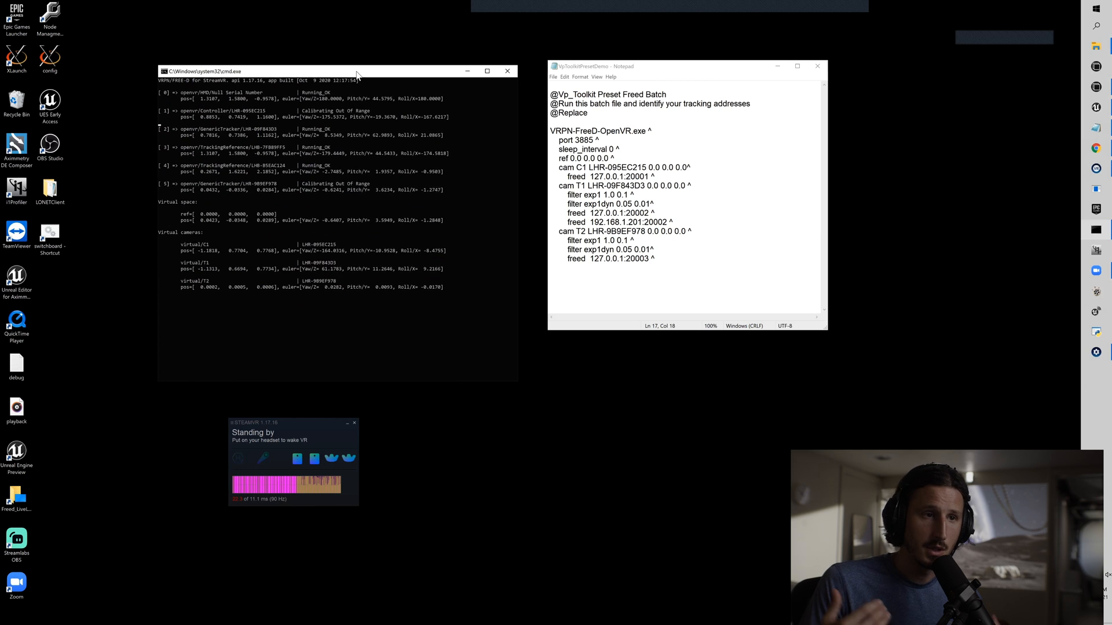
drag(357, 74, 317, 68)
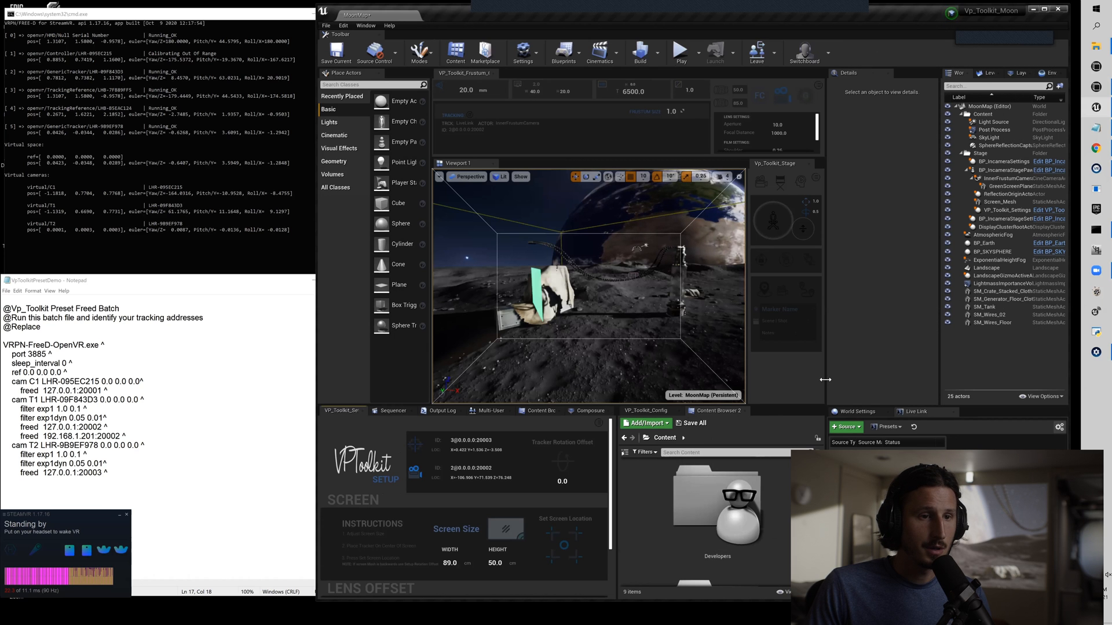
With the Vp_Toolkit_Moon project in Unreal on screen, bring up the FreeDLiveLink folder window.
mouse_move(825, 380)
mouse_down()
mouse_move(854, 366)
mouse_move(823, 363)
mouse_up()
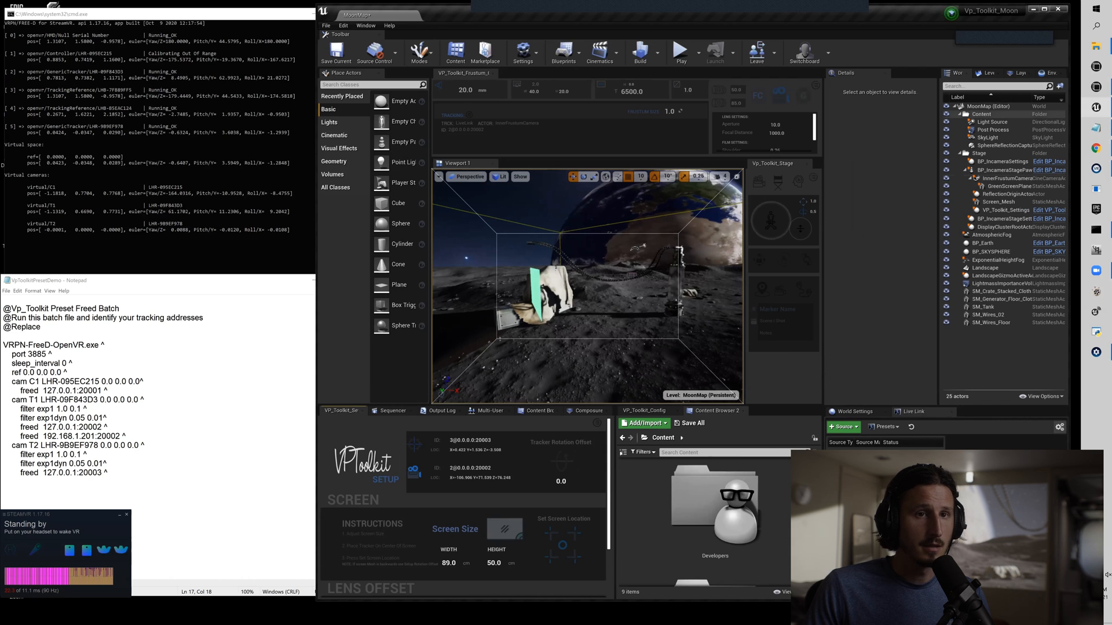
mouse_move(1097, 46)
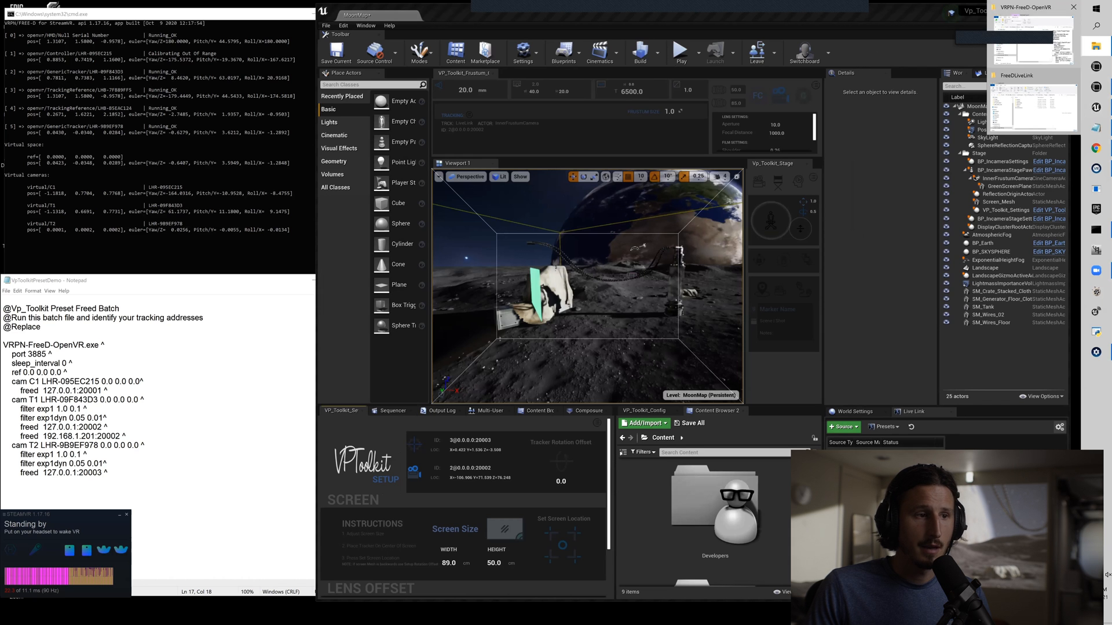
click(1034, 104)
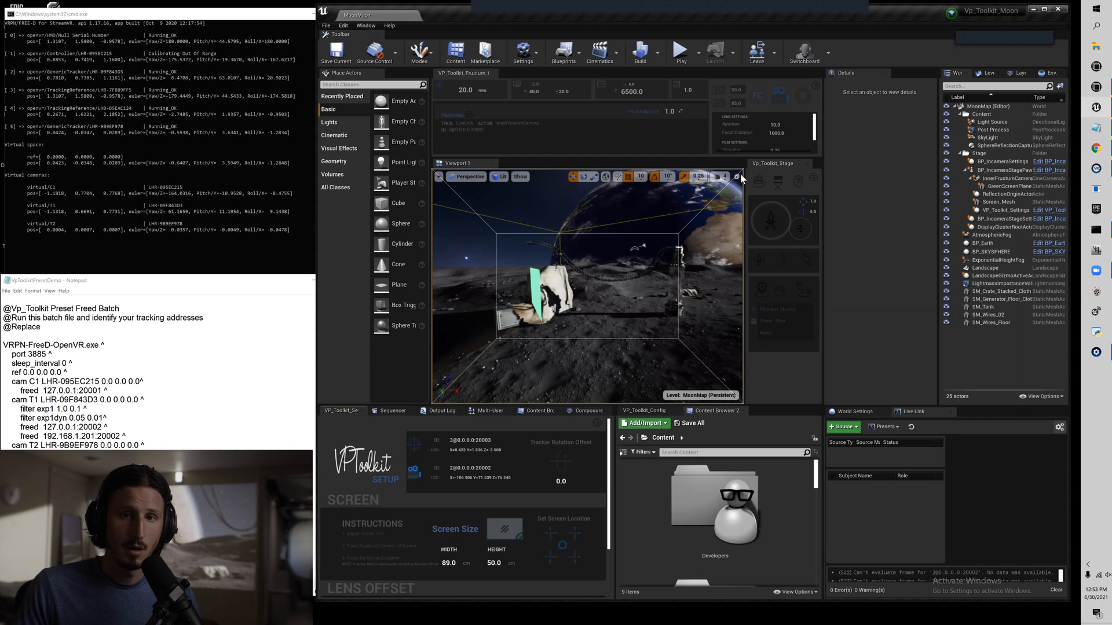
Search the project's plugins for "freed" to check that the FreeDLiveLink plugin is enabled.
click(530, 58)
click(548, 97)
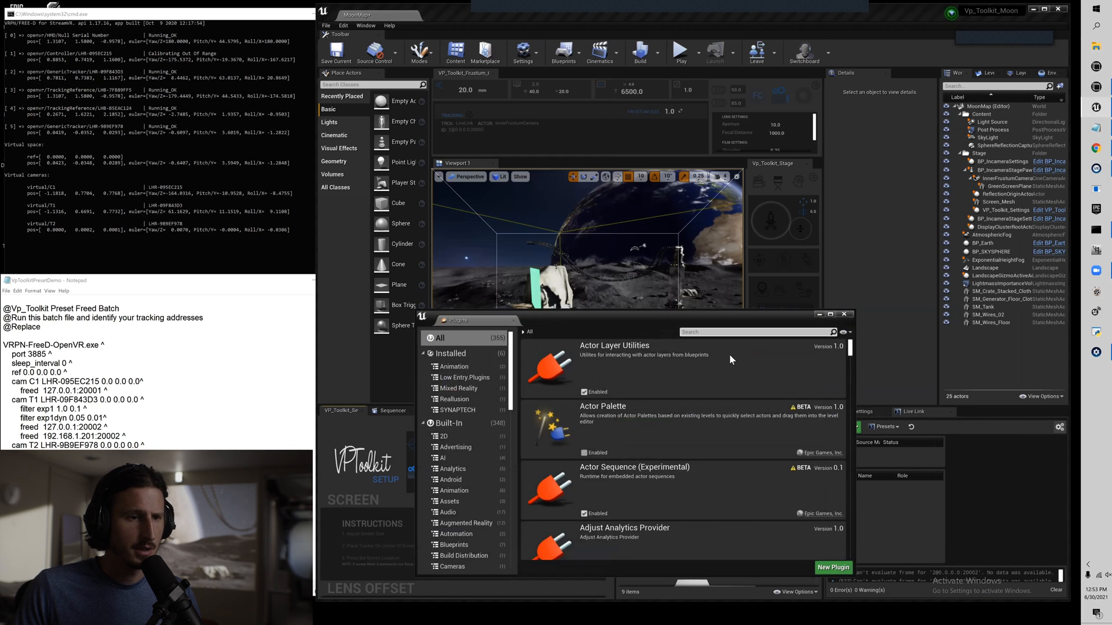
drag(712, 314, 729, 238)
click(732, 256)
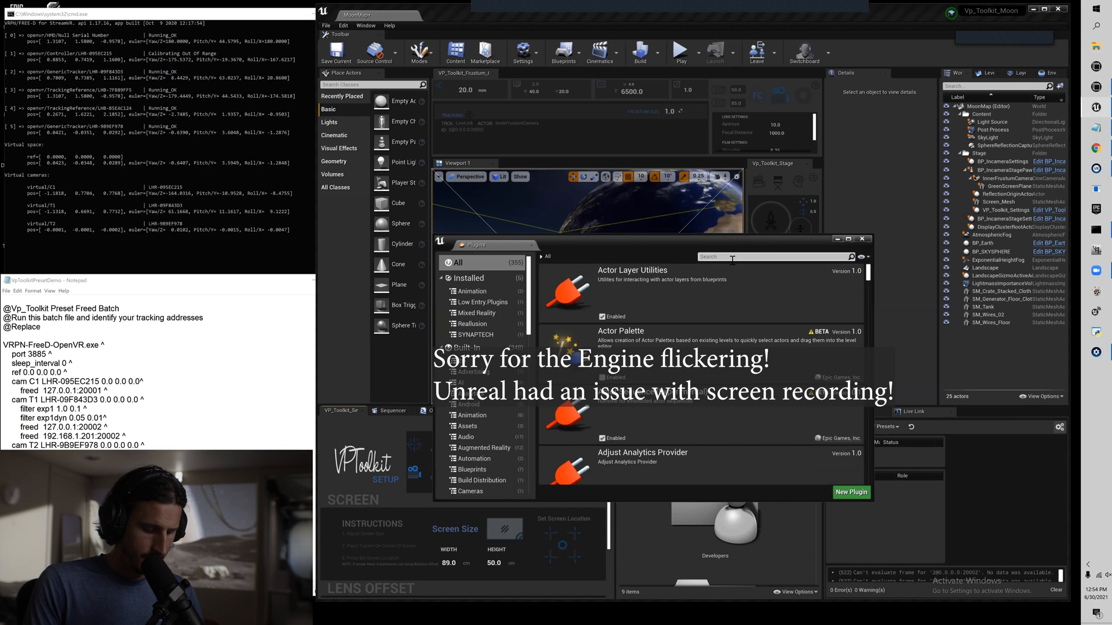
text(freed)
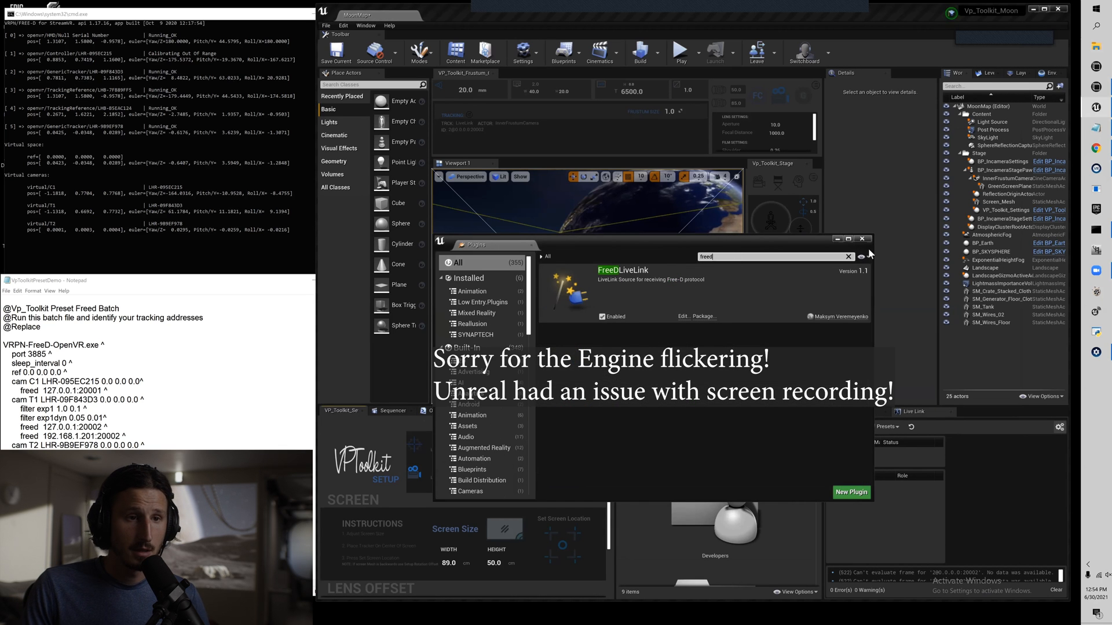
click(855, 427)
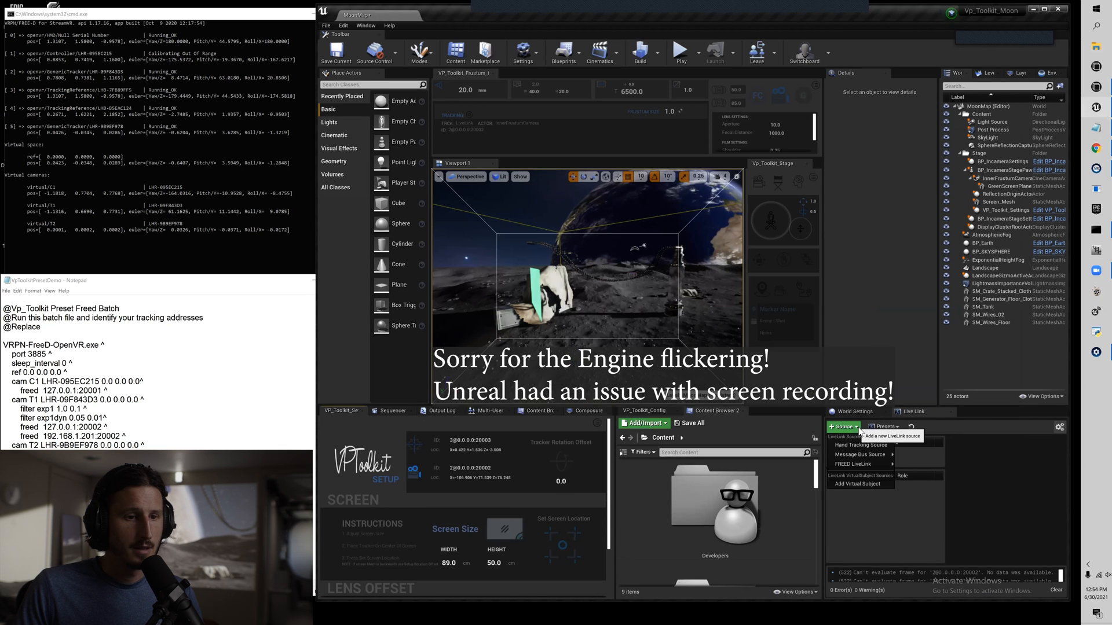
mouse_move(866, 469)
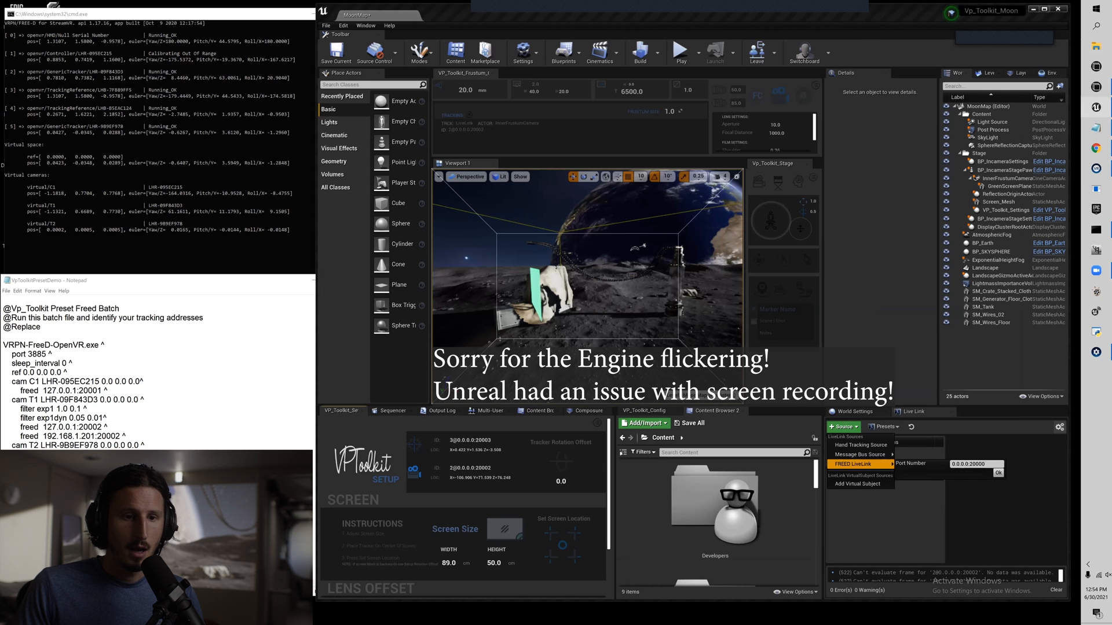
drag(985, 464, 952, 464)
click(976, 464)
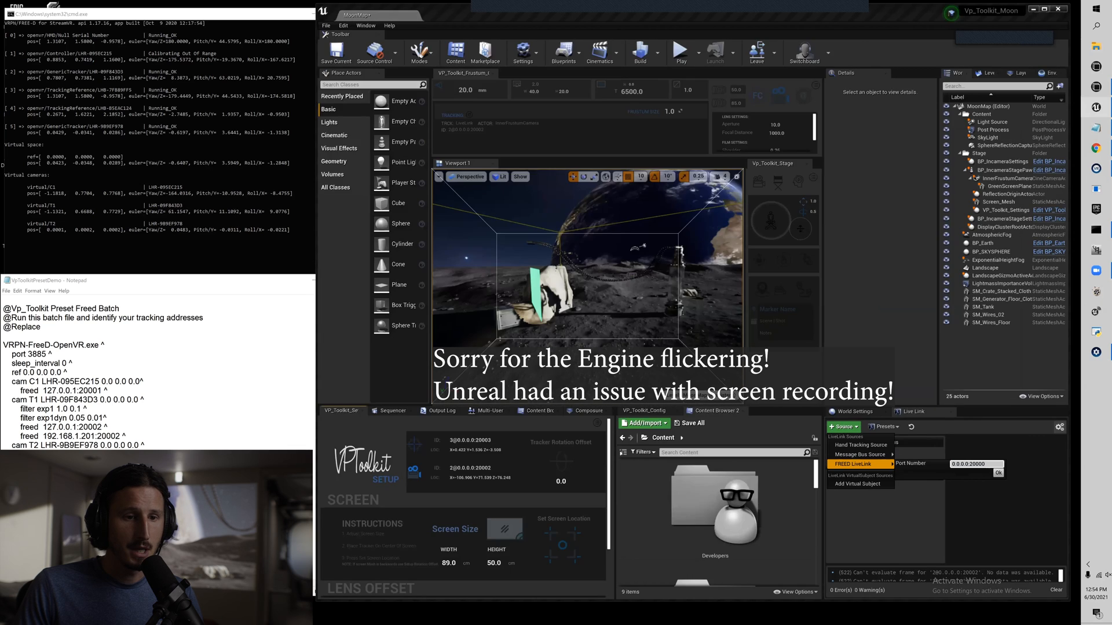
drag(969, 465, 952, 464)
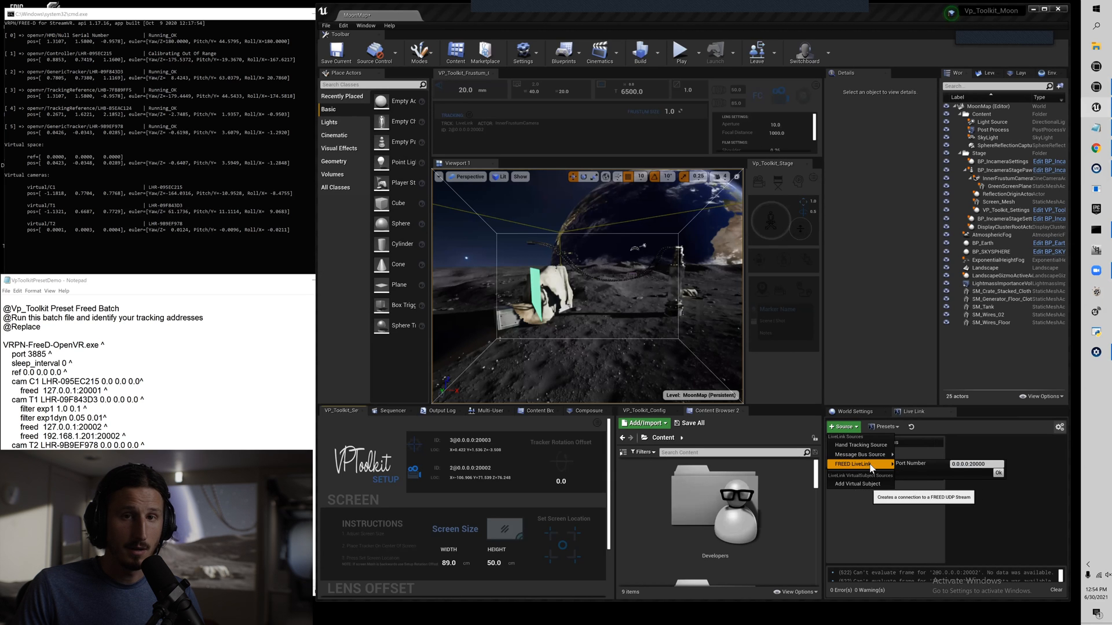
drag(986, 464, 951, 464)
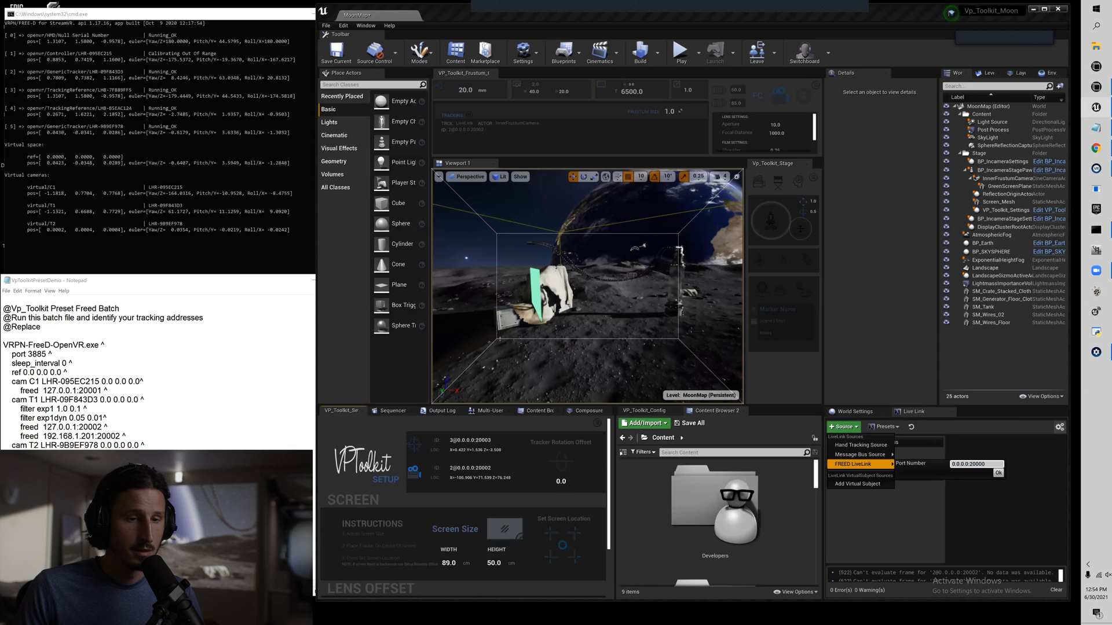
key(BackSpace)
text(1)
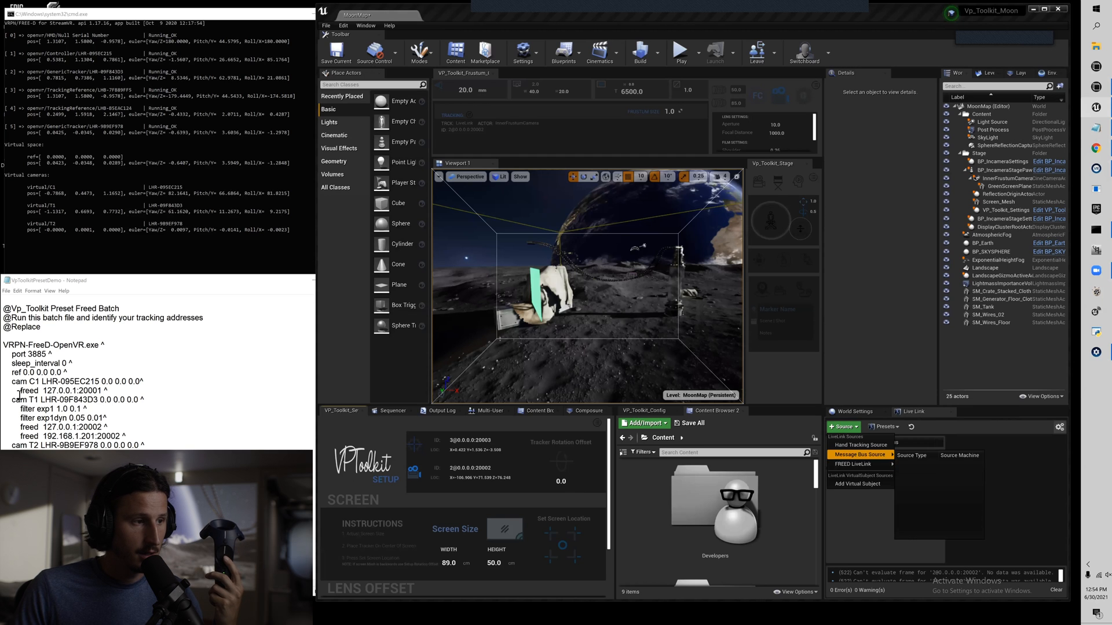
click(159, 415)
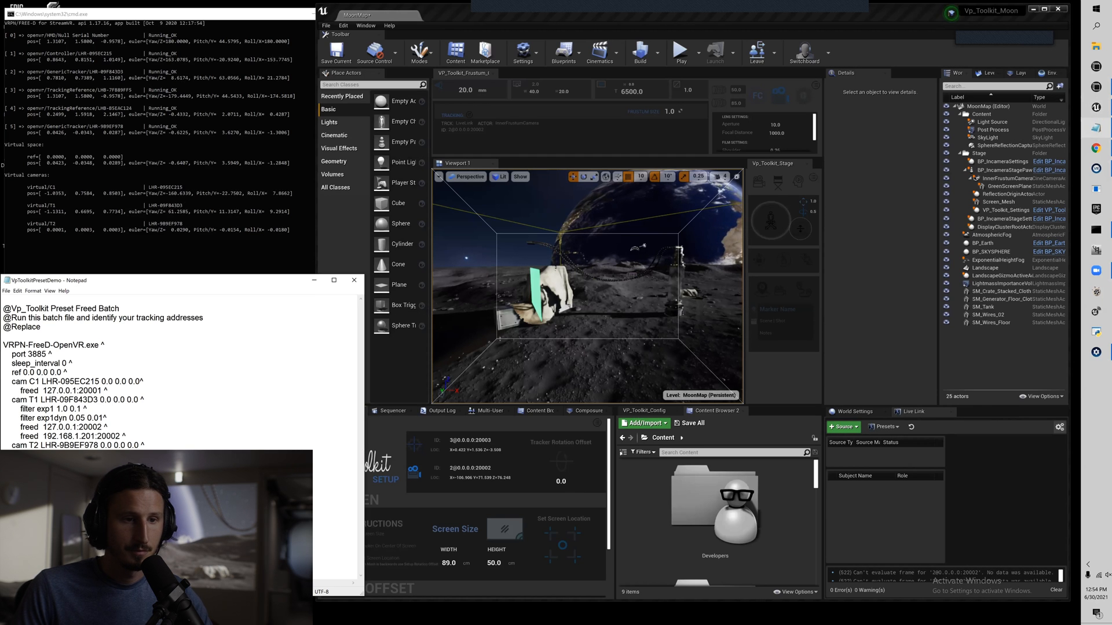
Add a FREED LiveLink source at 0.0.0.0:20001 and select its subject.
click(846, 427)
mouse_move(867, 465)
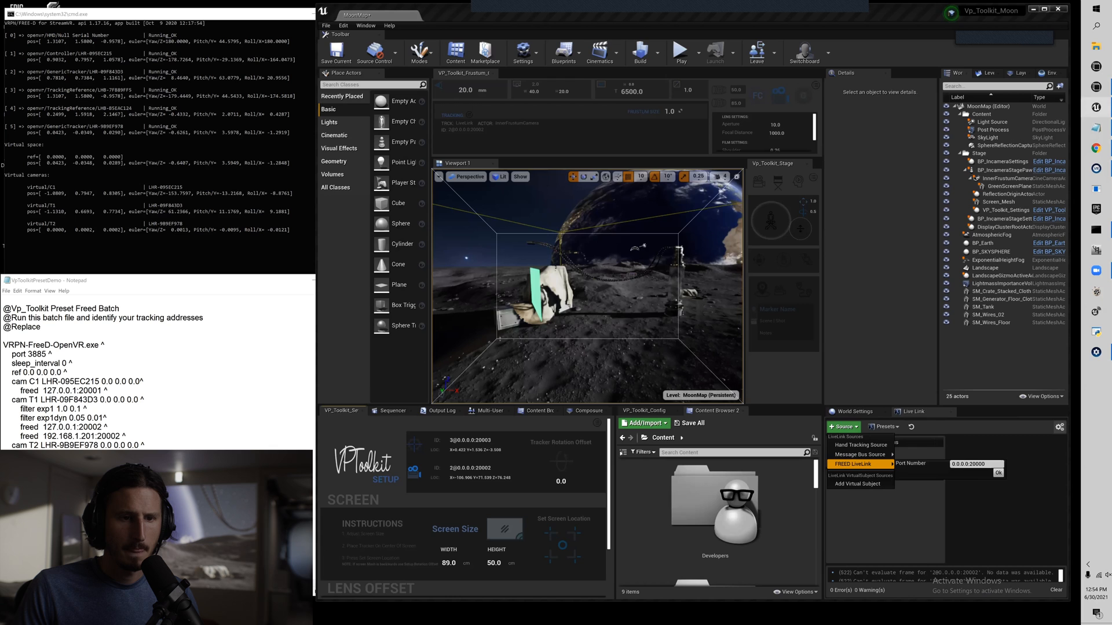
key(BackSpace)
text(1)
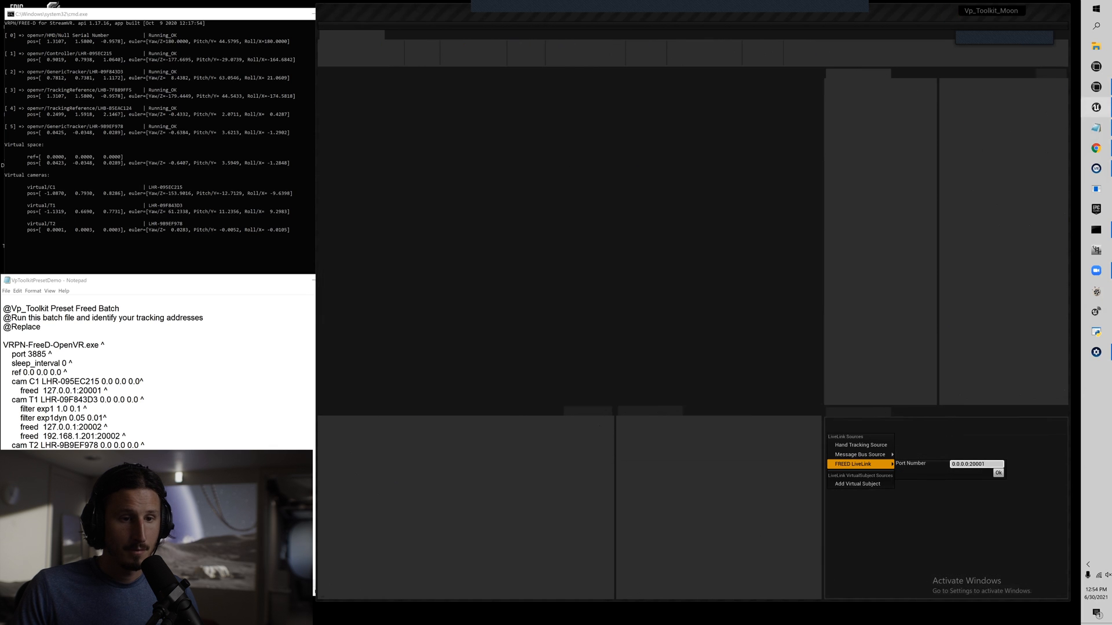
click(998, 473)
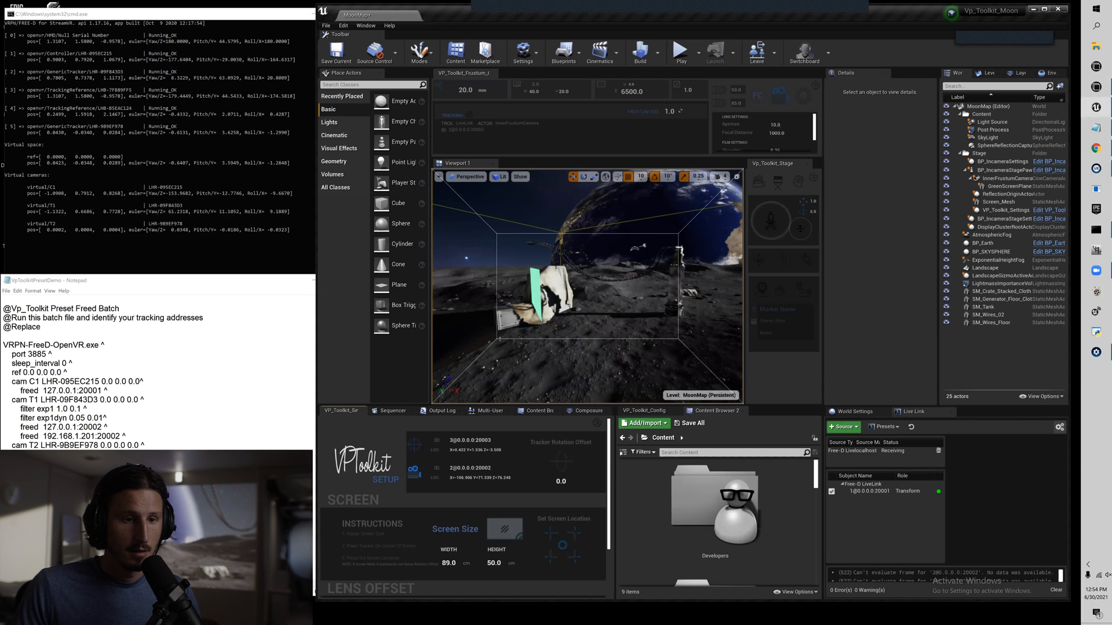
click(875, 491)
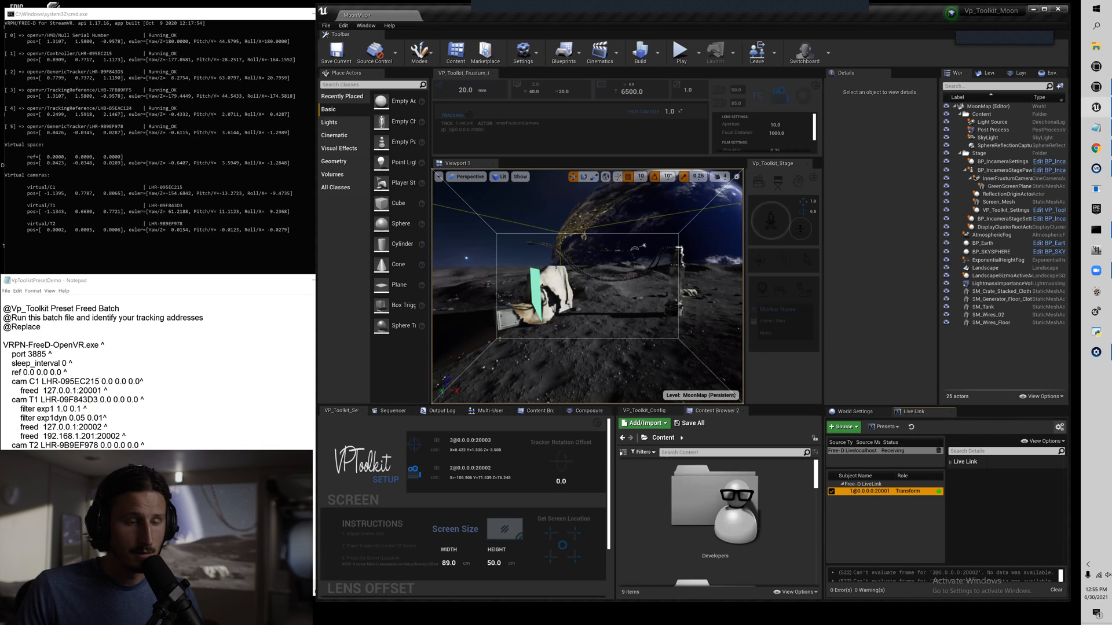
Add two more FREED LiveLink sources, one at 0.0.0.0:20002 and one at 0.0.0.0:20003.
click(856, 428)
mouse_move(858, 464)
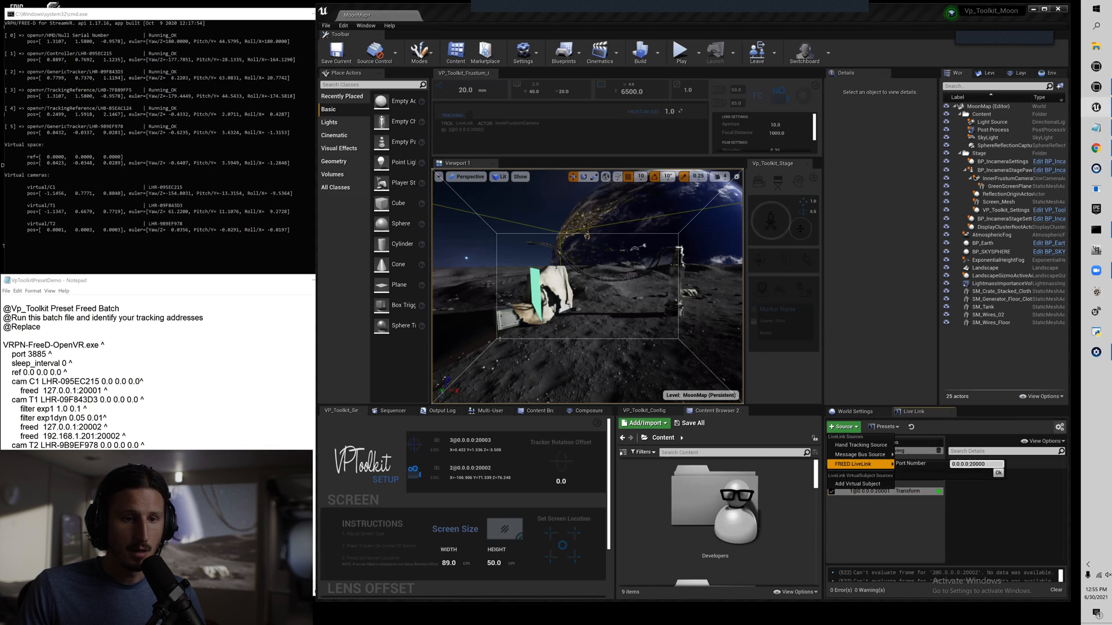
key(BackSpace)
text(2)
key(Return)
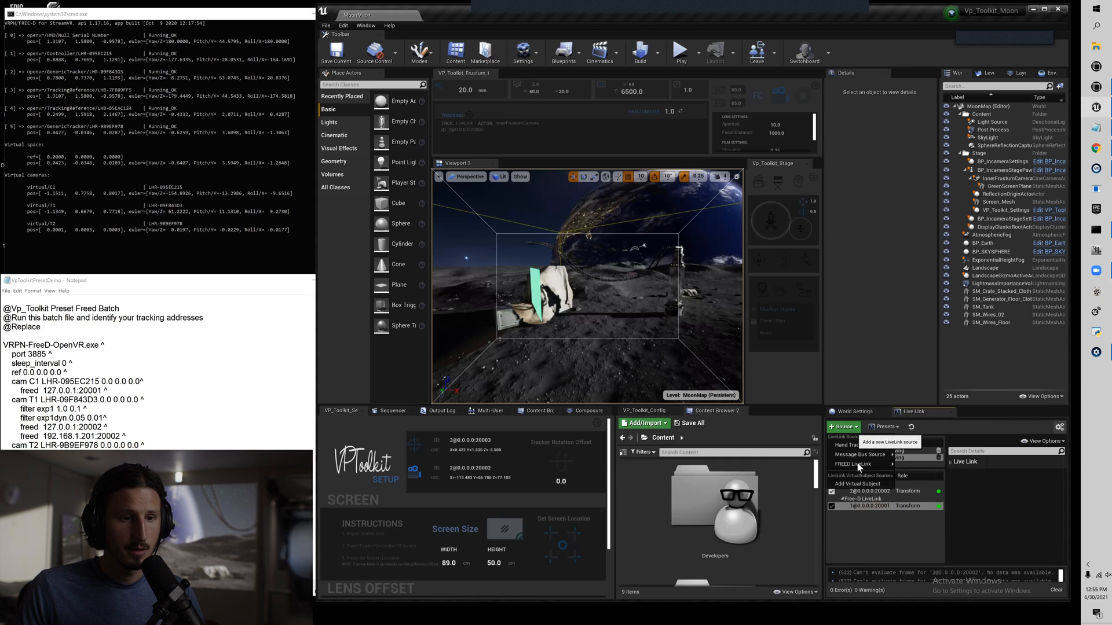
key(BackSpace)
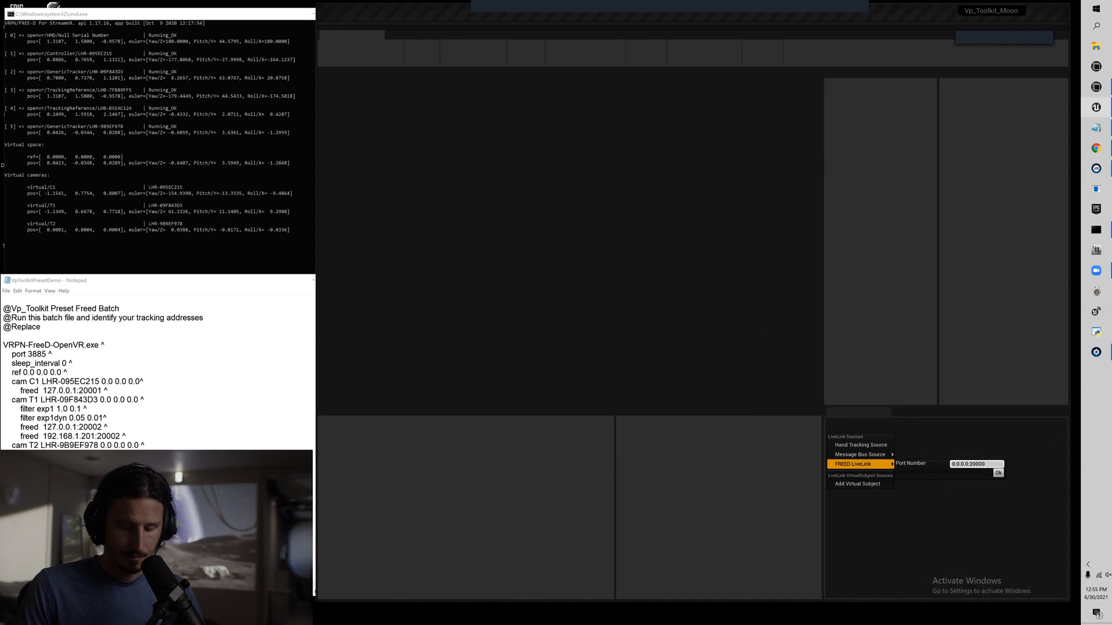
text(3)
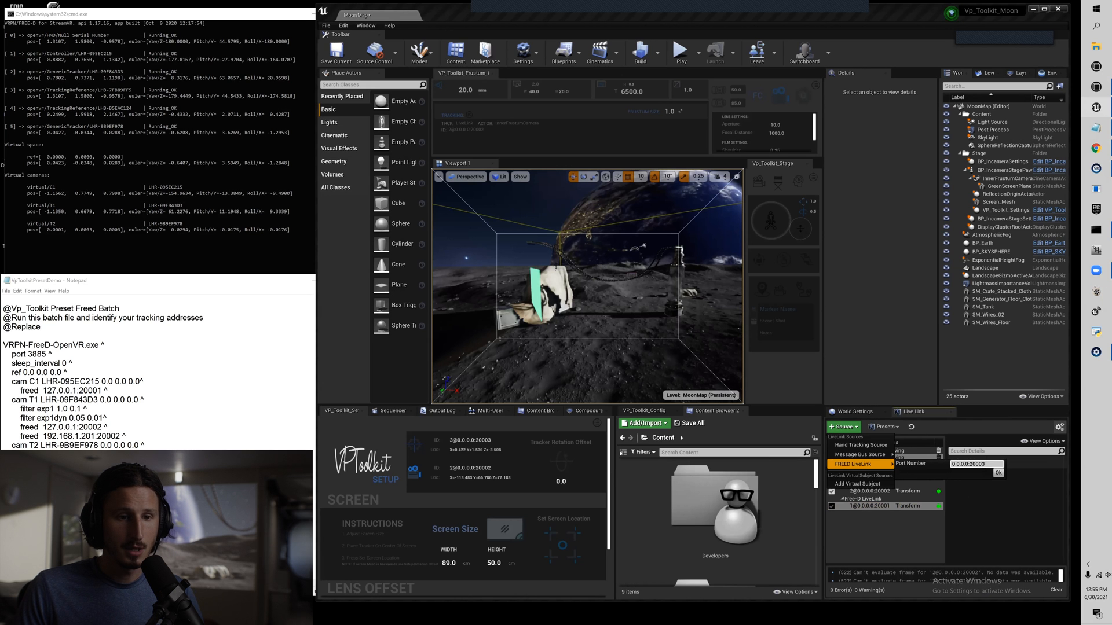
key(Return)
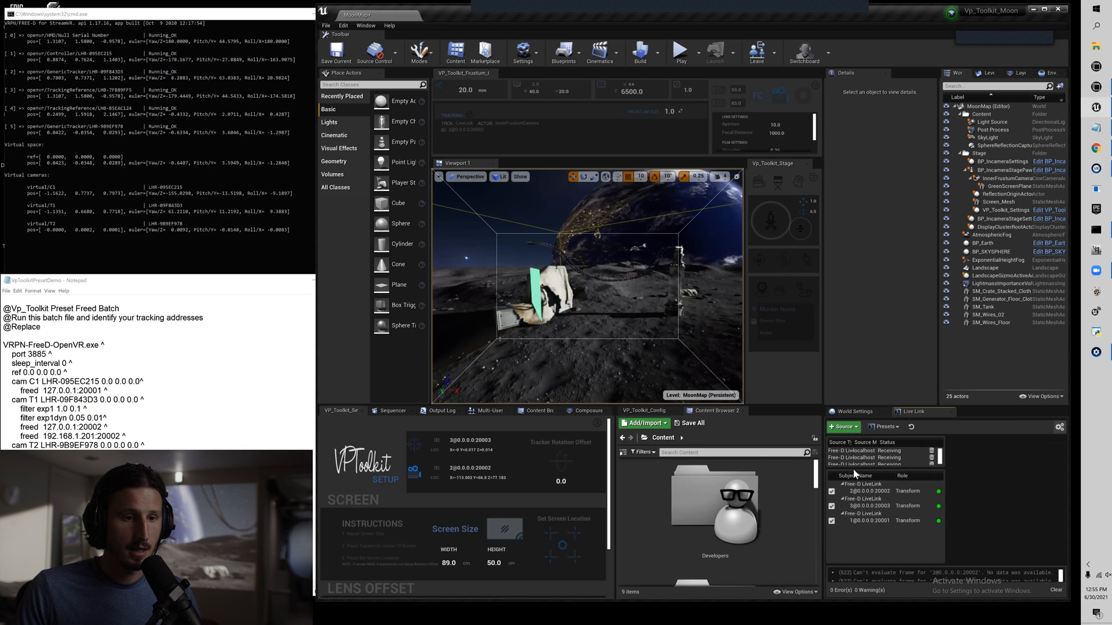
Save the current Live Link sources as a preset named ndisplay in the project's main Content folder.
click(884, 428)
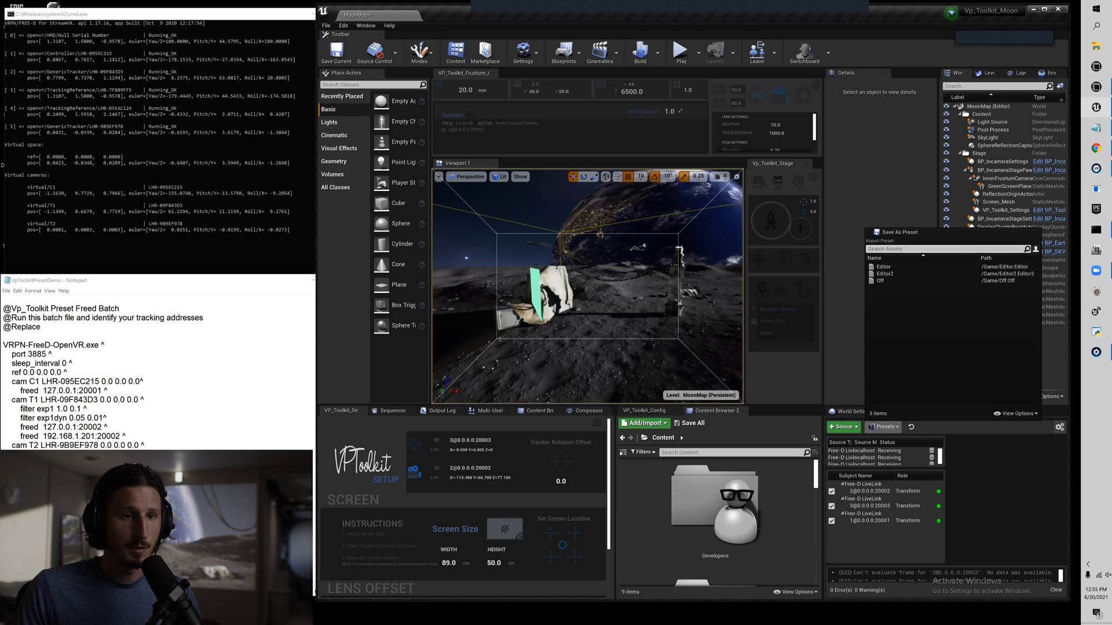
click(912, 233)
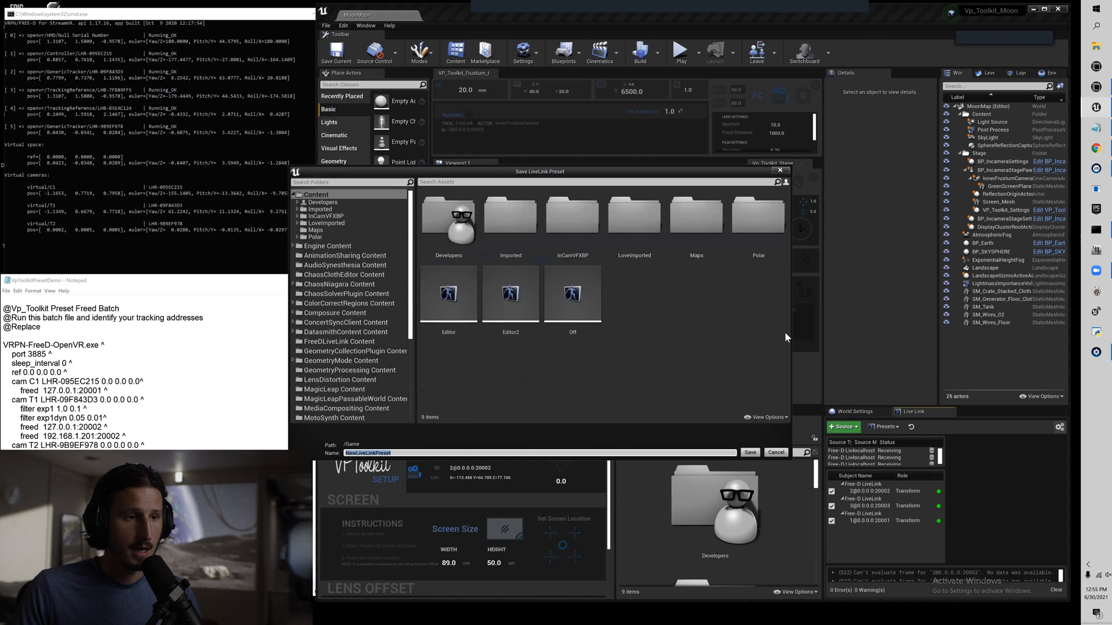
click(402, 454)
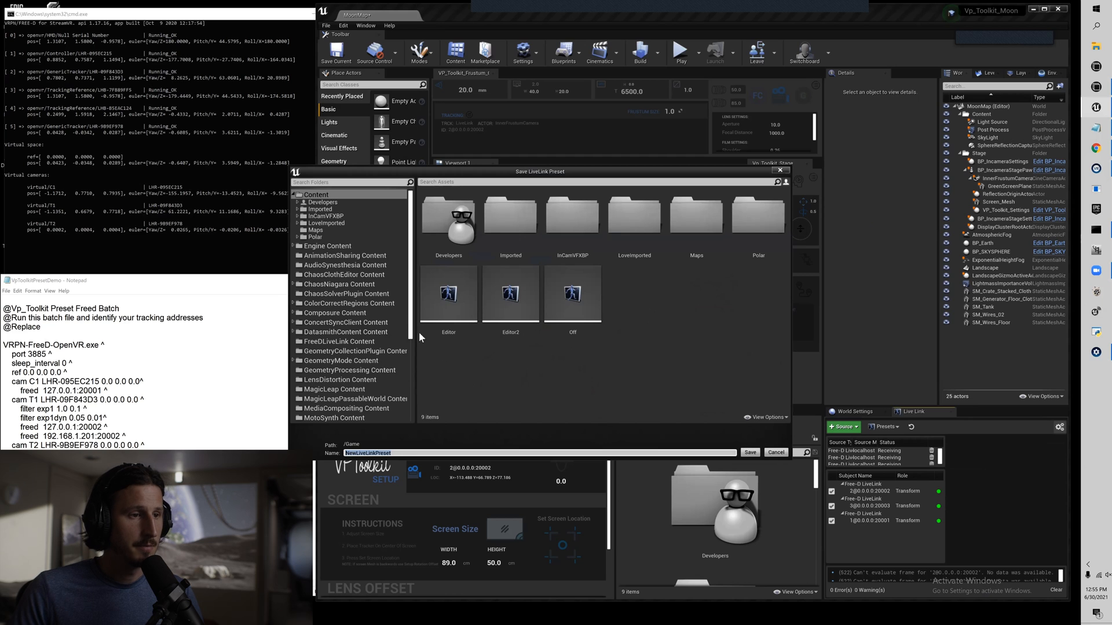
drag(411, 265, 410, 355)
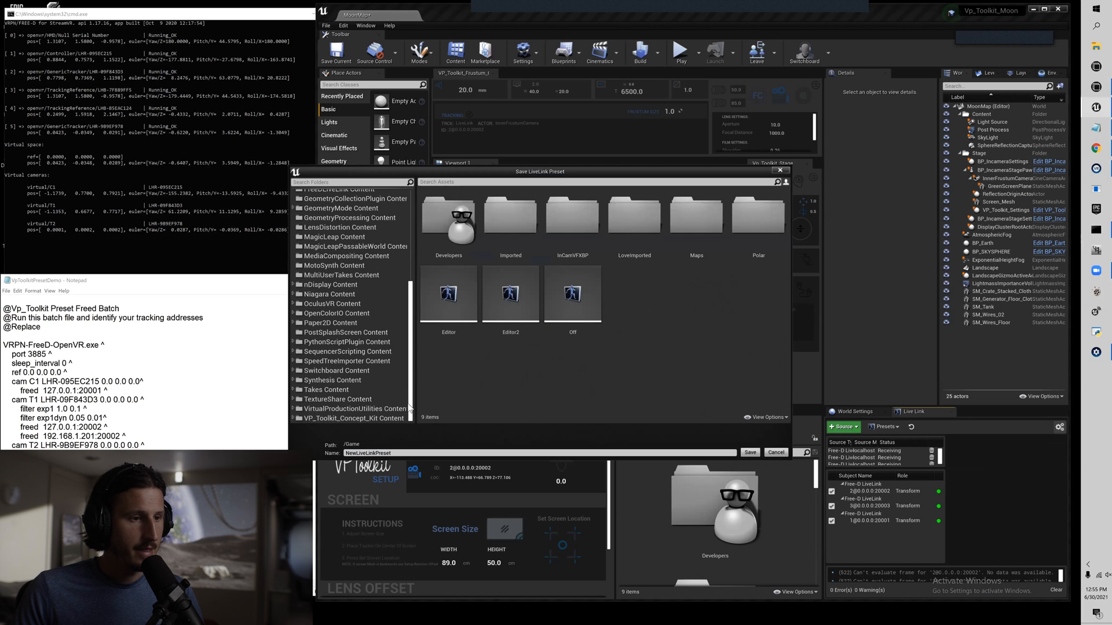
drag(410, 406, 408, 302)
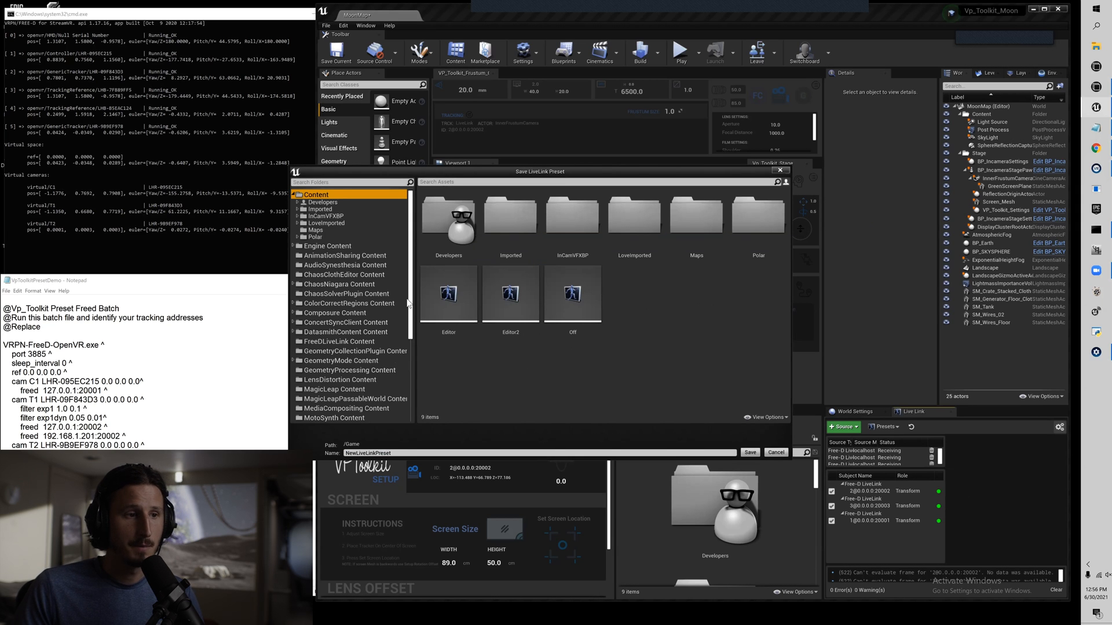
click(452, 308)
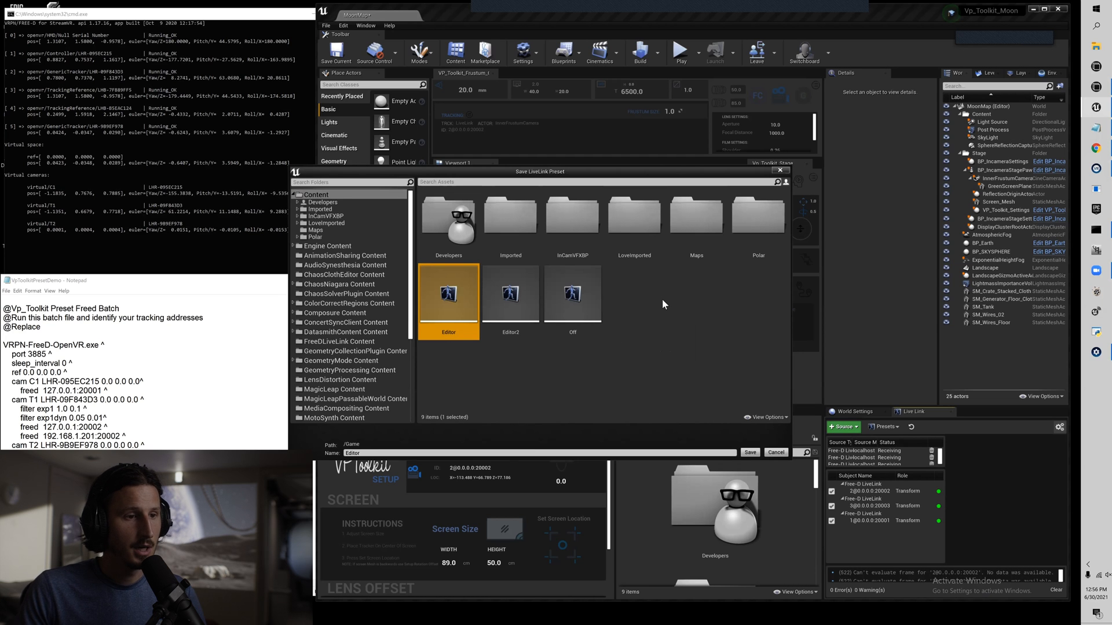
click(584, 375)
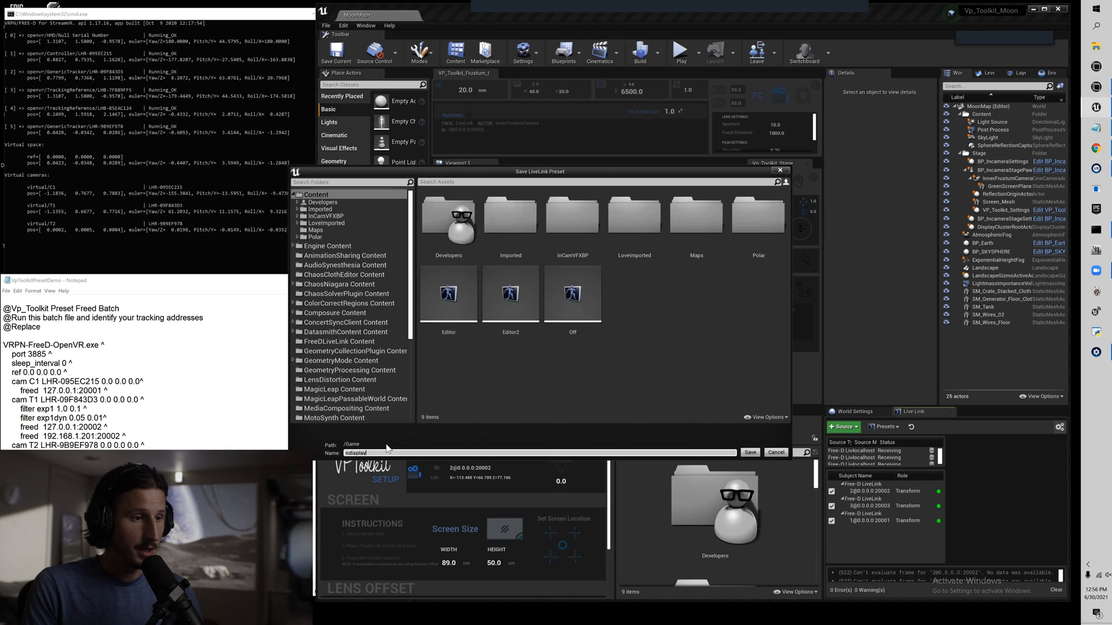
click(750, 453)
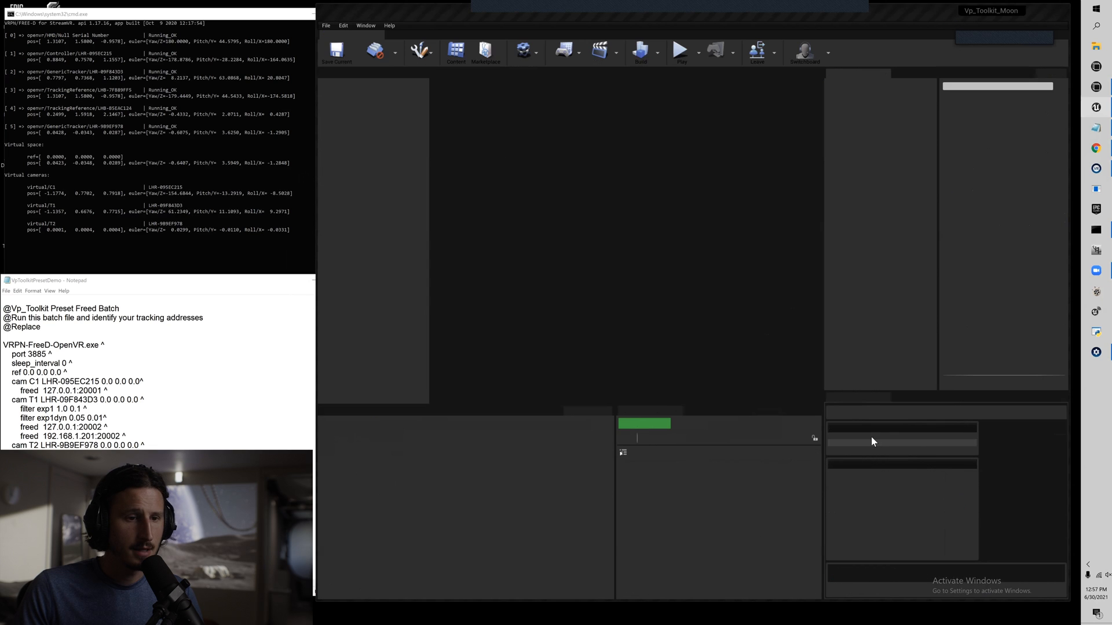
Set the Default Live Link Preset to ndisplay in the project settings of the Live Link plugin.
click(537, 58)
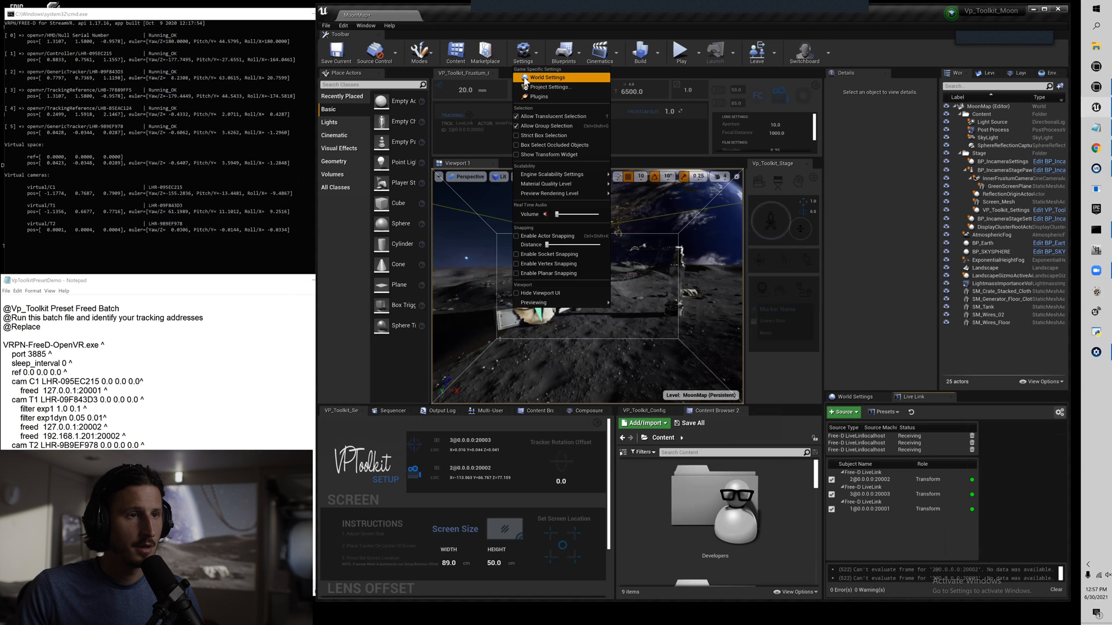
click(547, 88)
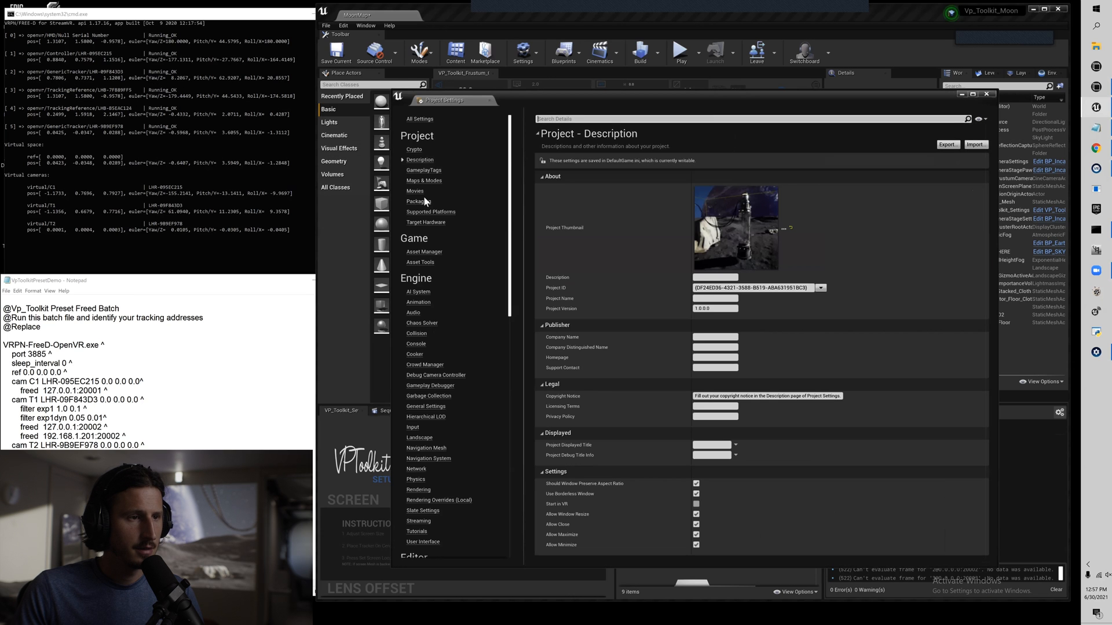
scroll(439, 377, down, 10)
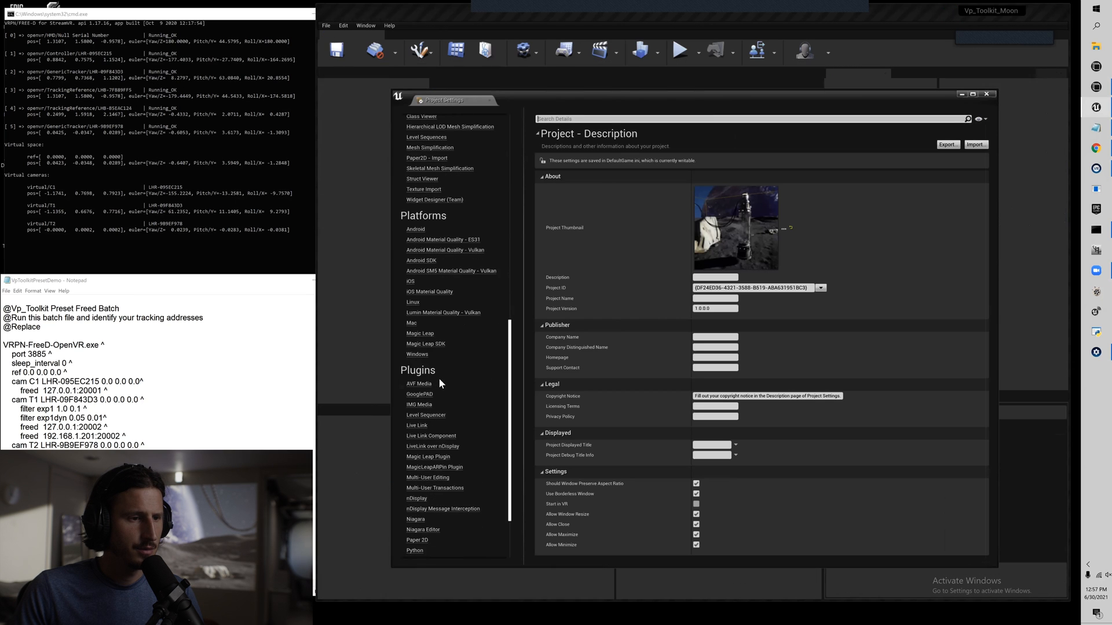
click(418, 398)
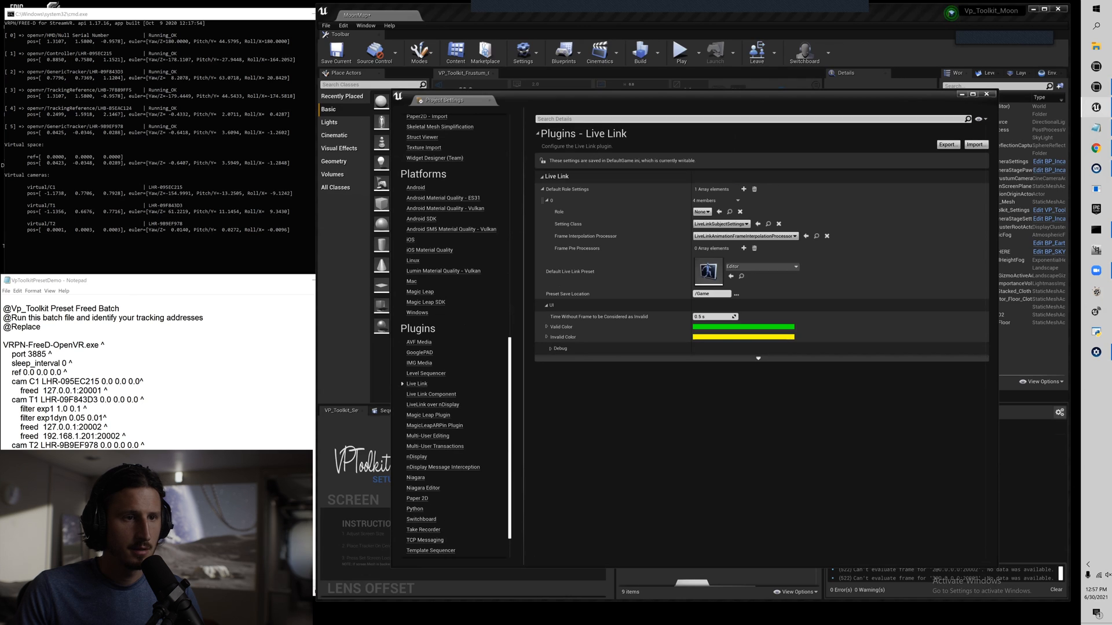
click(767, 268)
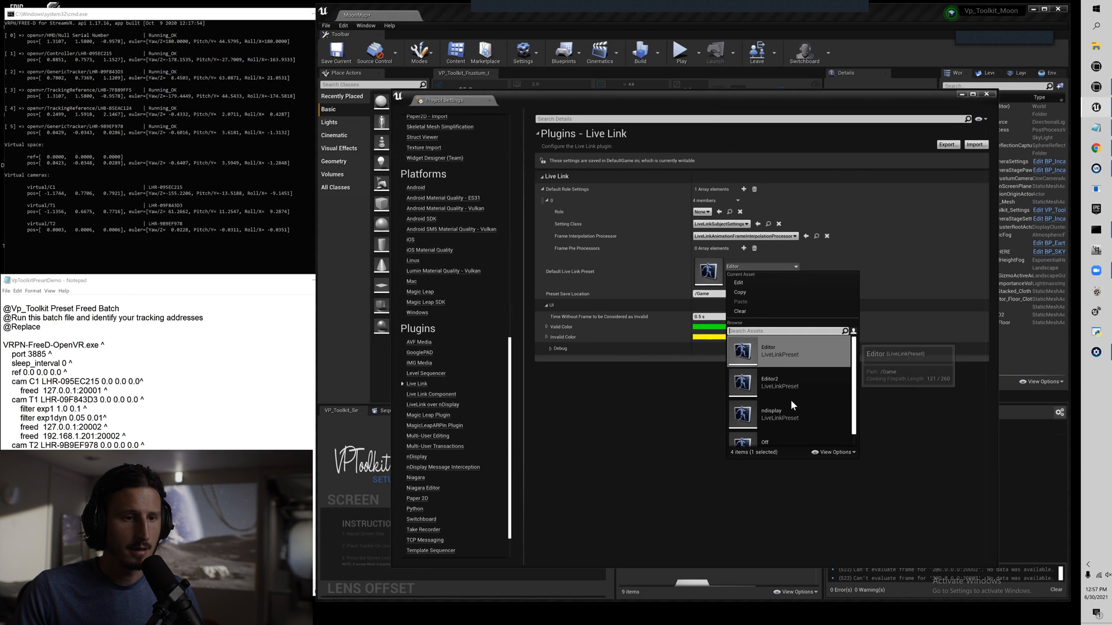
click(775, 403)
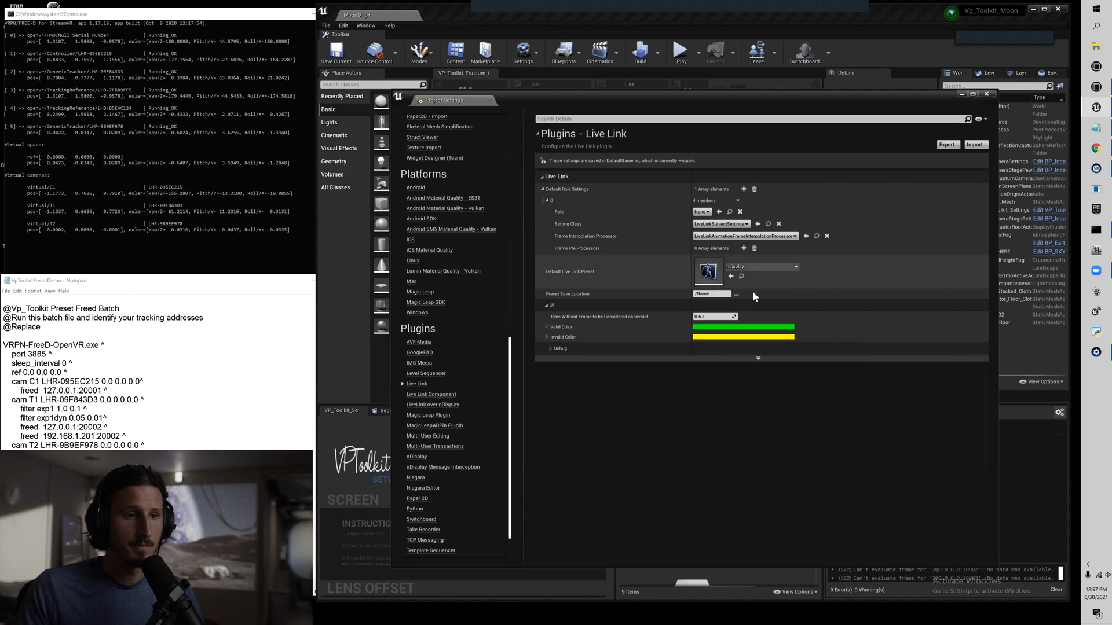
click(721, 296)
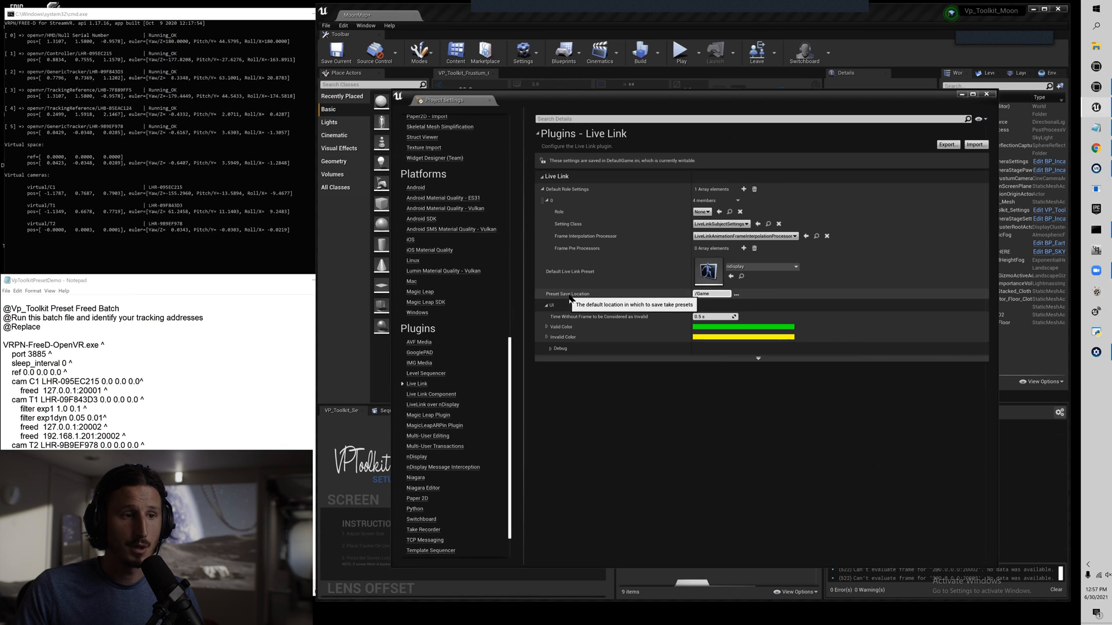
click(738, 294)
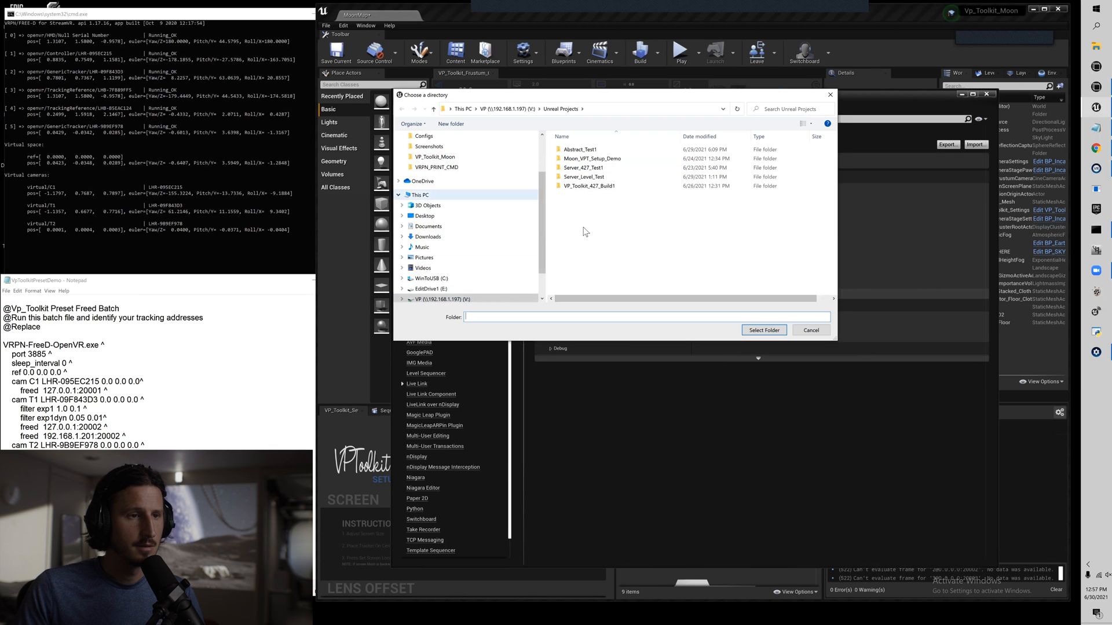
scroll(540, 229, down, 2)
click(443, 257)
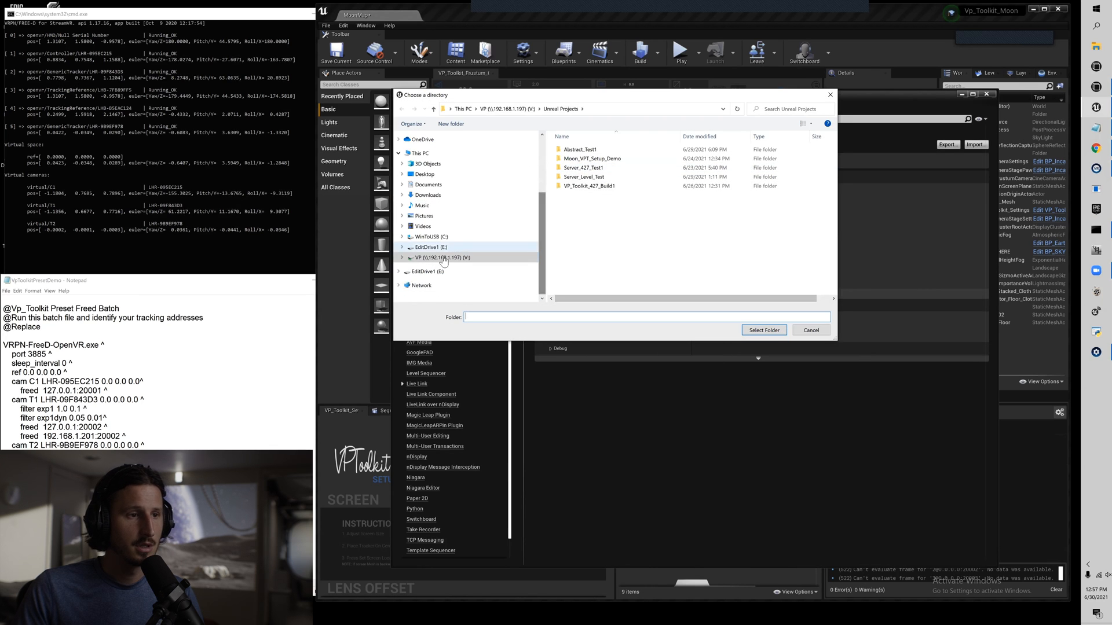
double_click(578, 159)
double_click(591, 157)
double_click(591, 165)
double_click(582, 150)
click(811, 331)
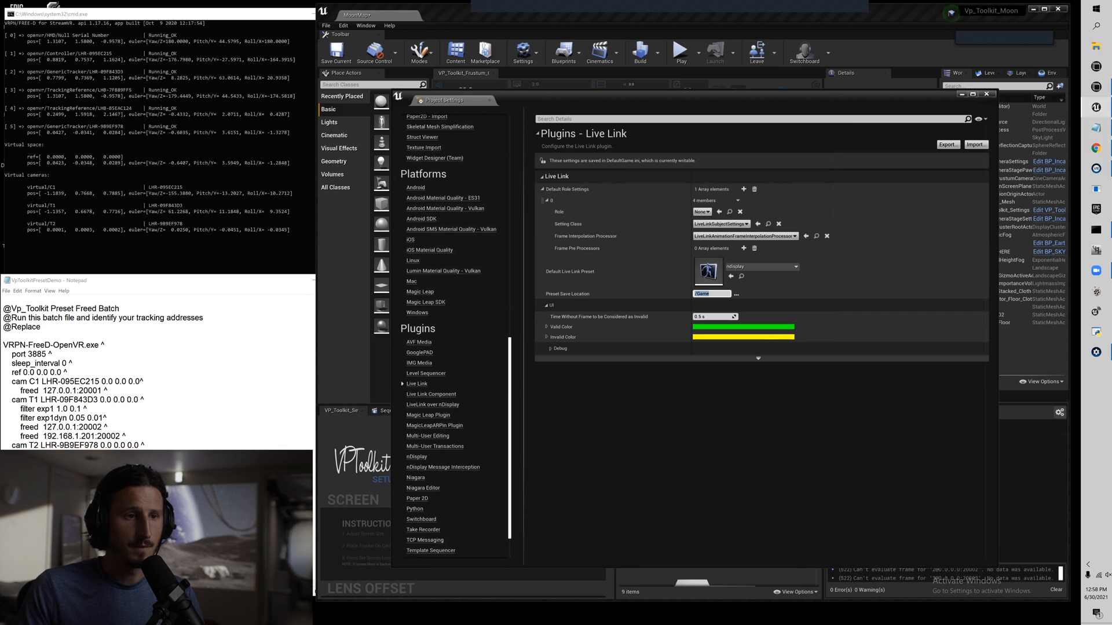
Close the project settings and examine the 192.168.1.201 address and port 20002 on camera T1's freed lines in the batch file.
click(987, 94)
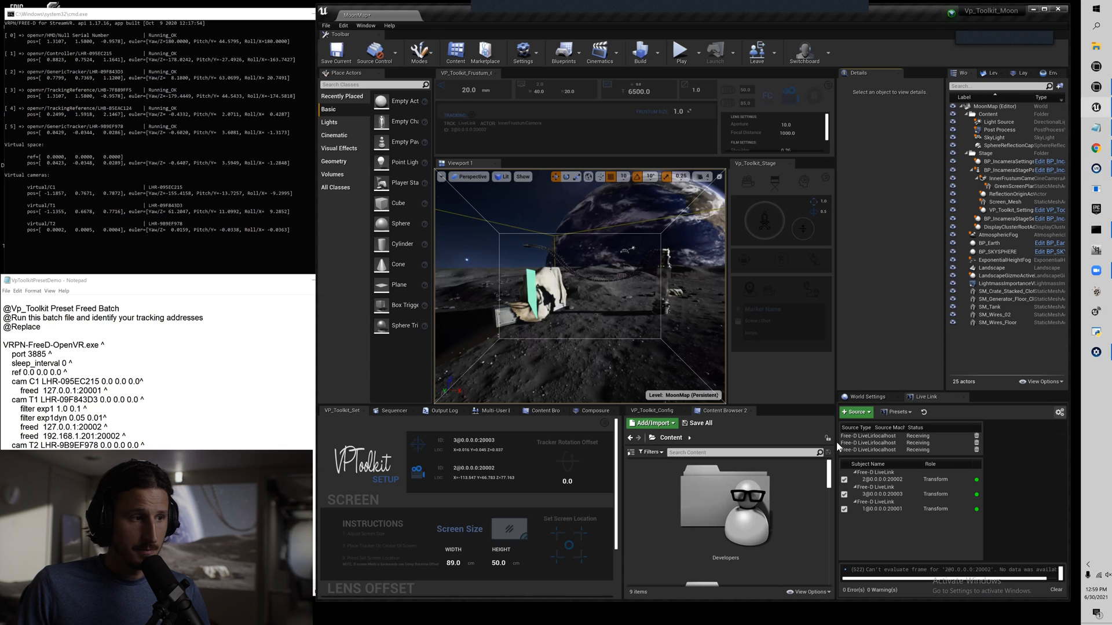
mouse_move(95, 438)
mouse_down()
mouse_move(44, 438)
mouse_move(88, 438)
mouse_up()
click(74, 439)
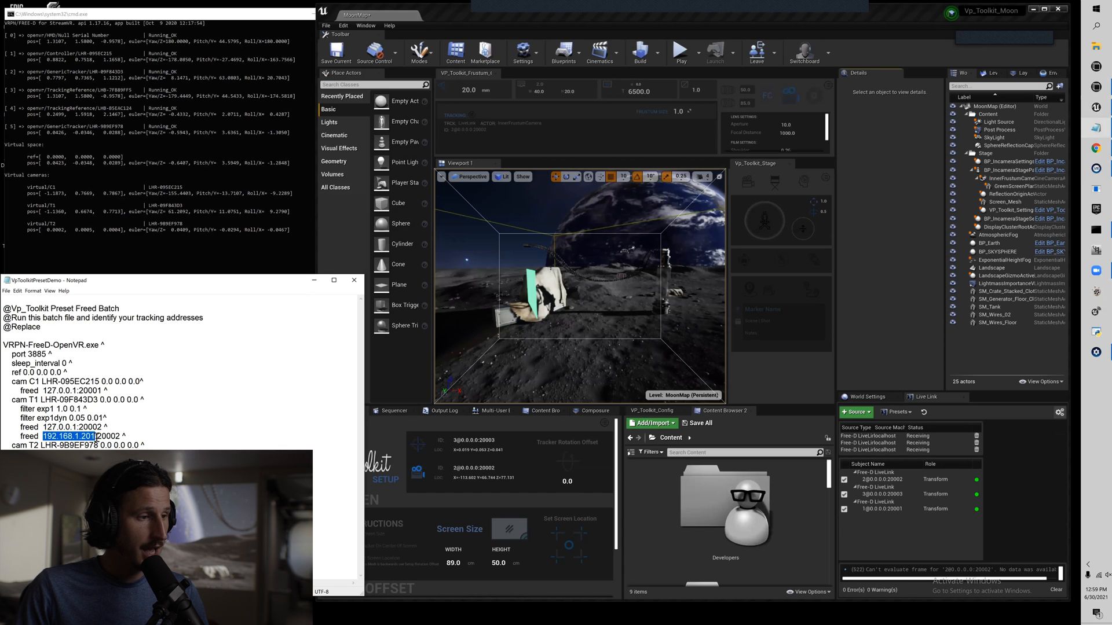
click(88, 438)
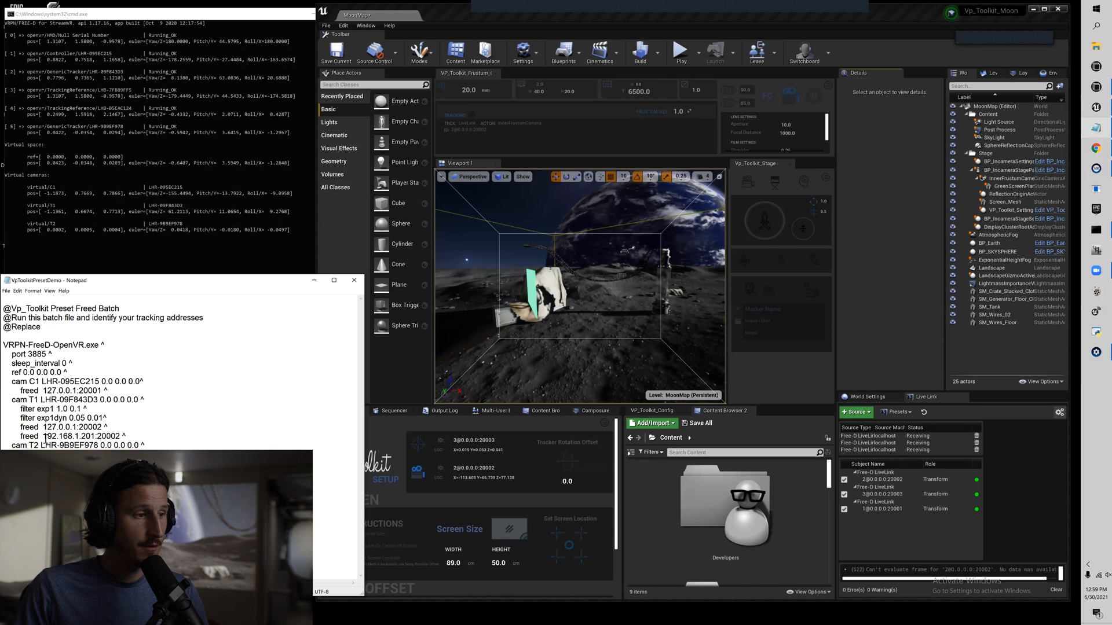
drag(60, 437, 90, 437)
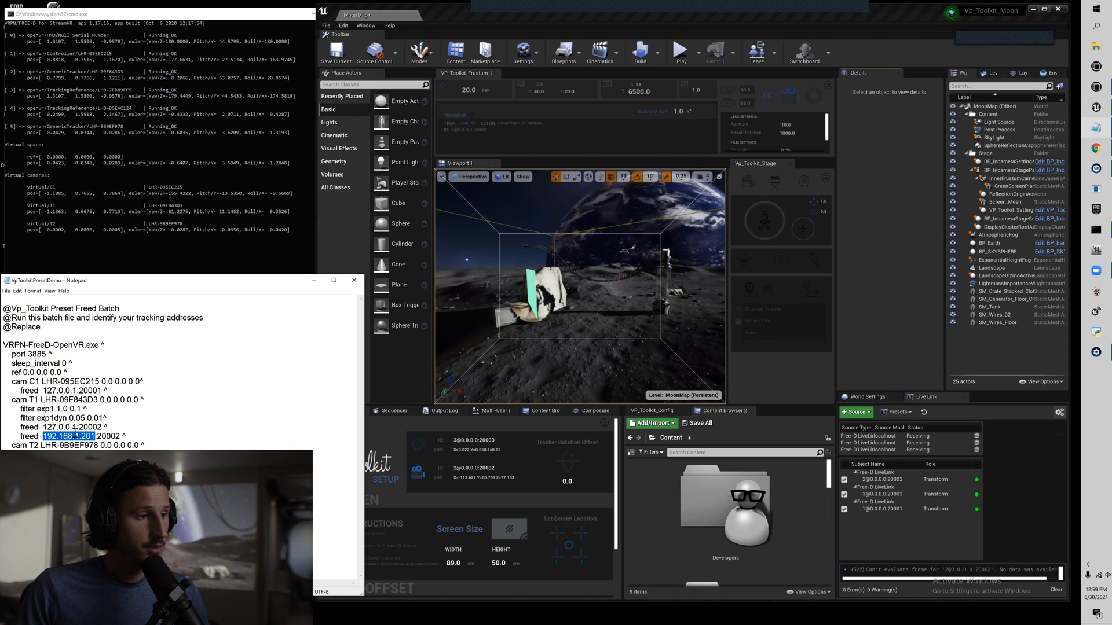
drag(118, 429, 138, 439)
click(136, 435)
click(123, 438)
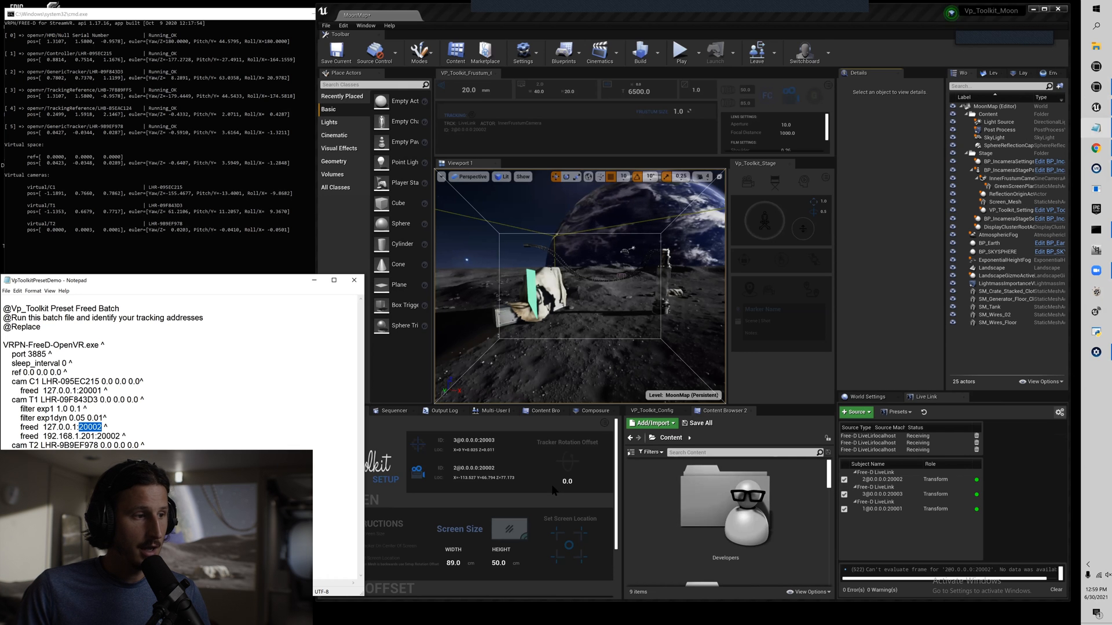
Compare camera T1's two freed destinations, 127.0.0.1:20002 and 192.168.1.201:20002, in the batch file.
scroll(554, 491, down, 1)
drag(44, 437, 95, 437)
click(94, 438)
key(End)
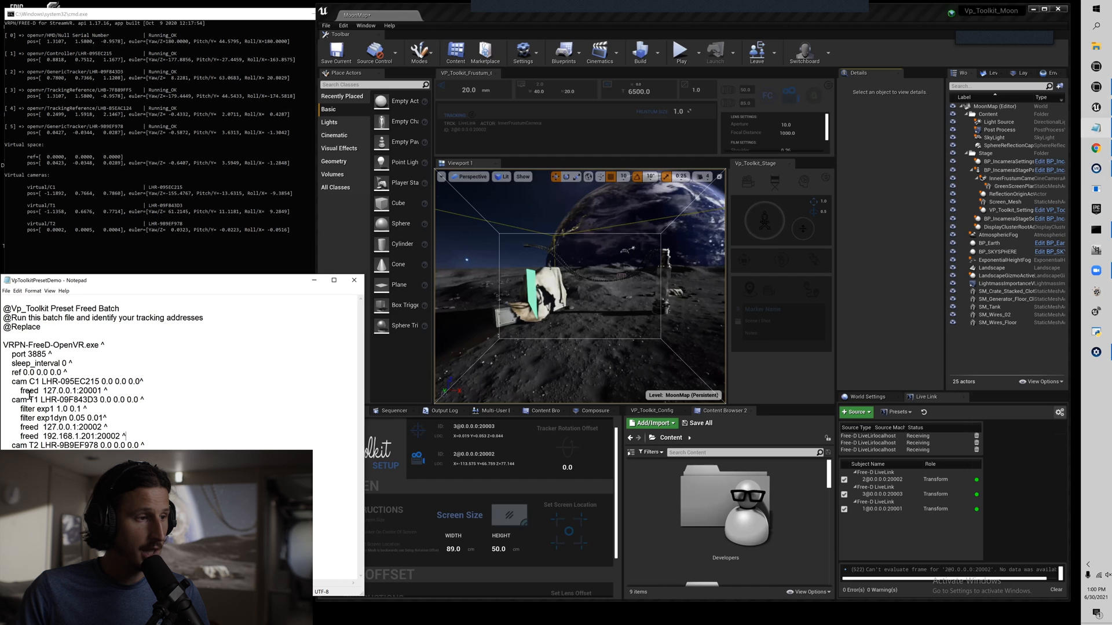
drag(21, 436, 111, 436)
click(128, 437)
drag(3, 436, 133, 436)
click(131, 436)
drag(22, 427, 121, 427)
click(112, 427)
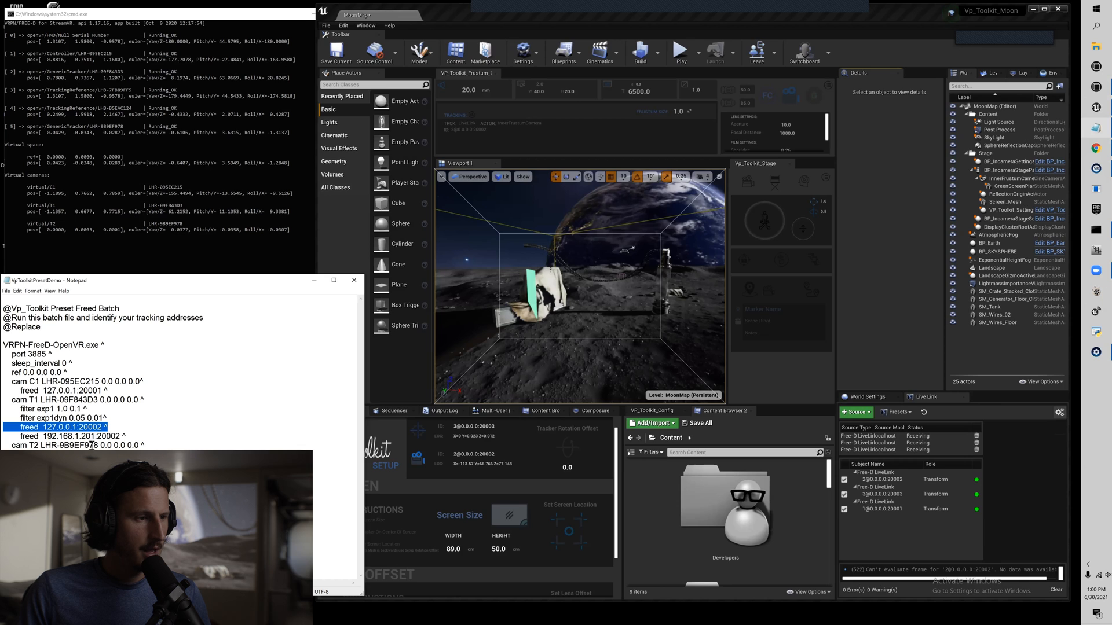
drag(43, 436, 96, 436)
click(96, 436)
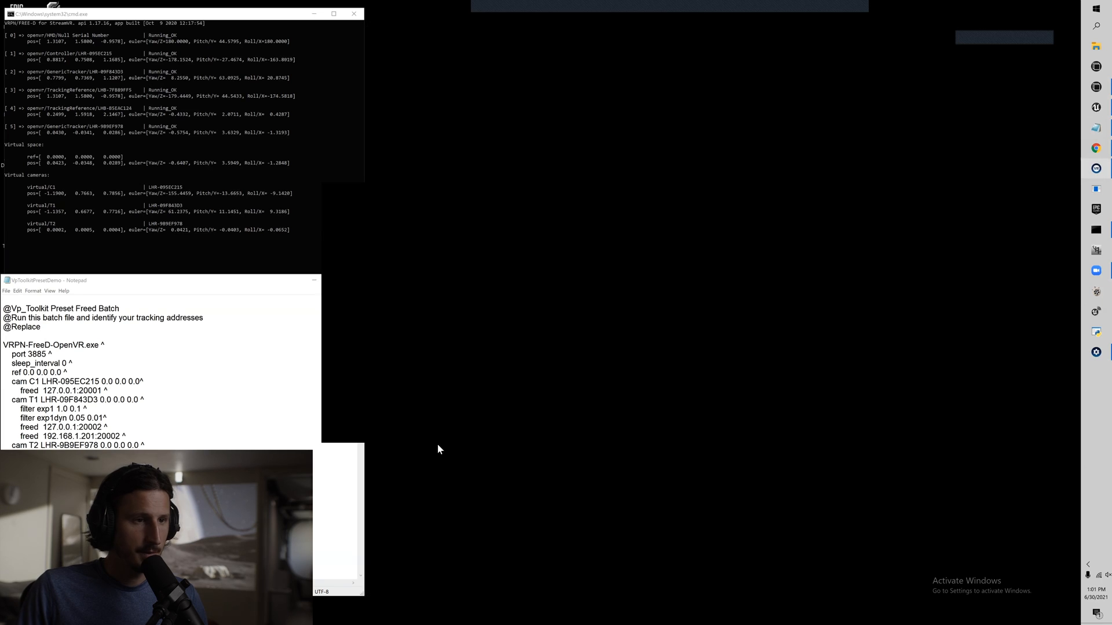
Switch to SteamVR, open the Manage Vive Trackers list and move the status window clear of it.
drag(437, 443, 584, 289)
right_click(584, 289)
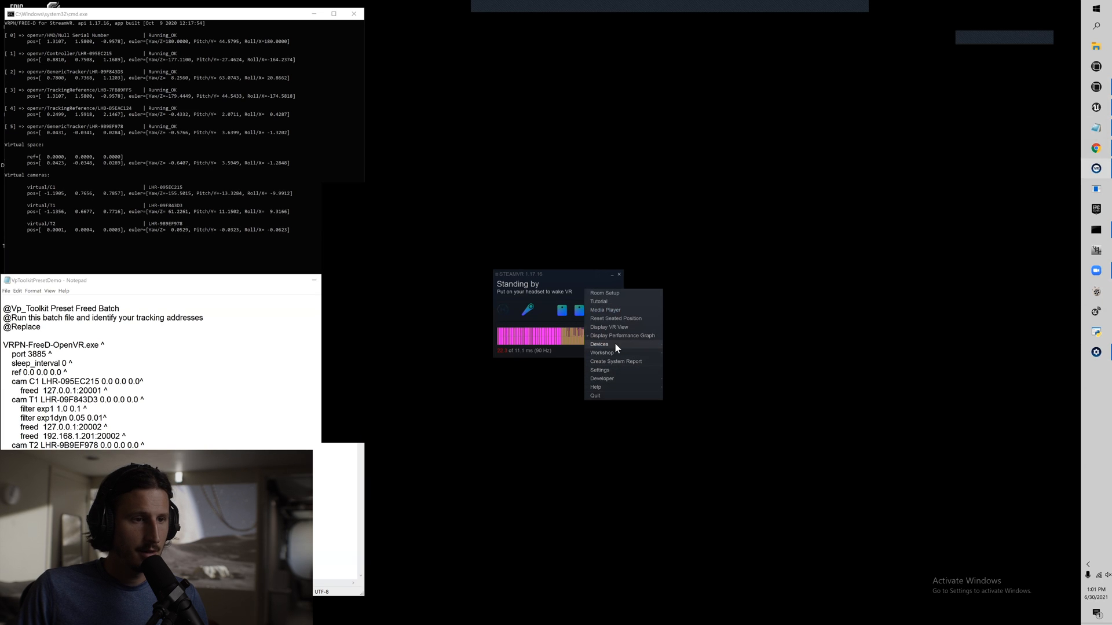
mouse_move(614, 344)
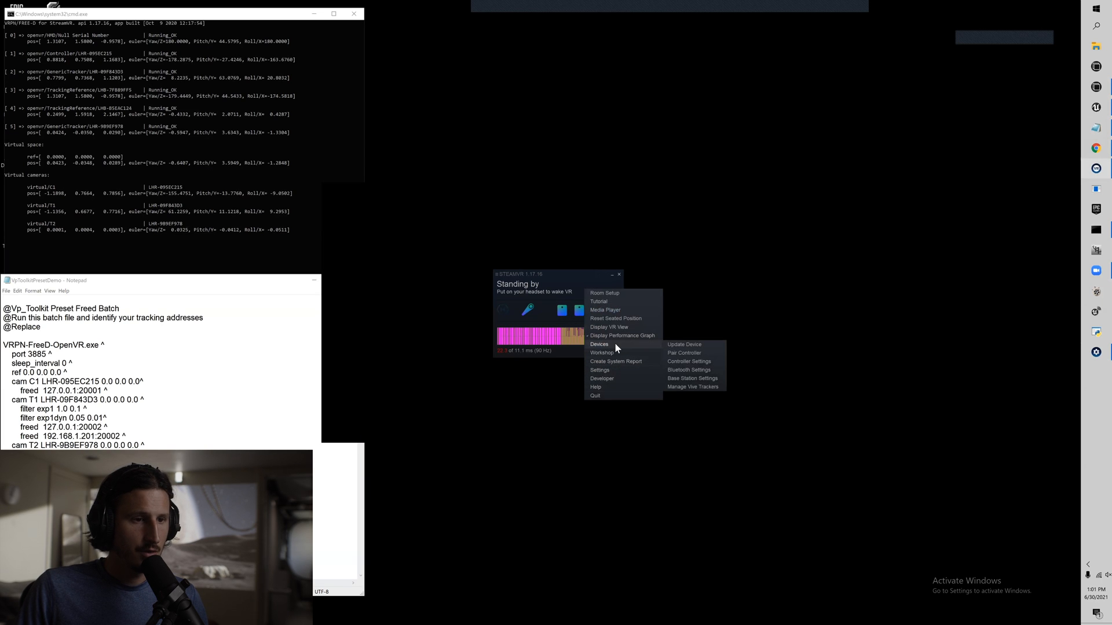
click(689, 387)
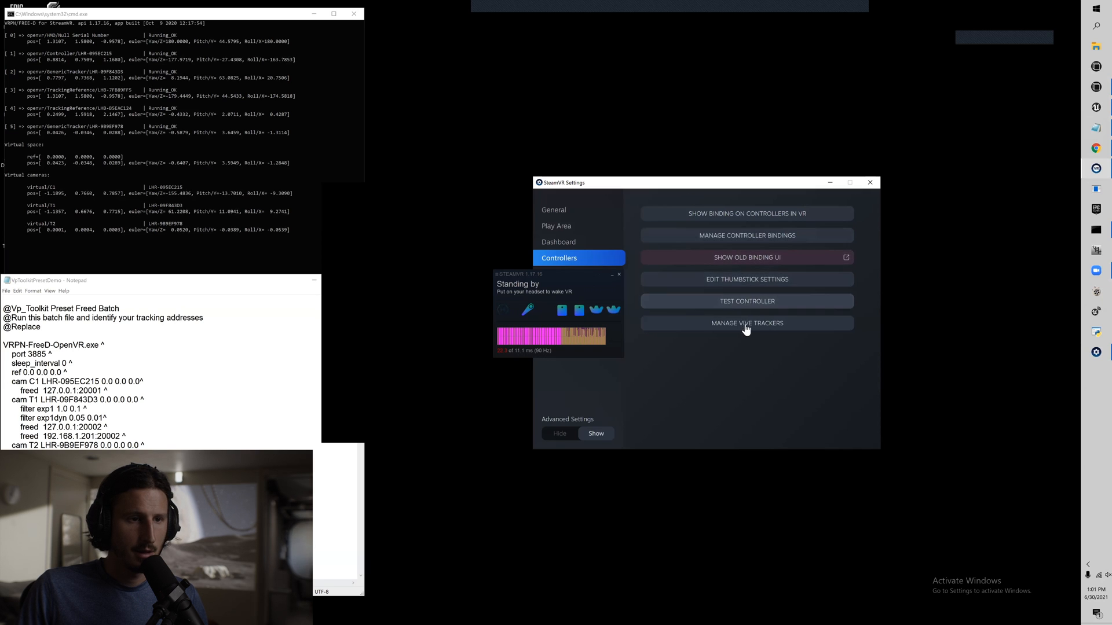
click(747, 326)
drag(586, 282, 490, 287)
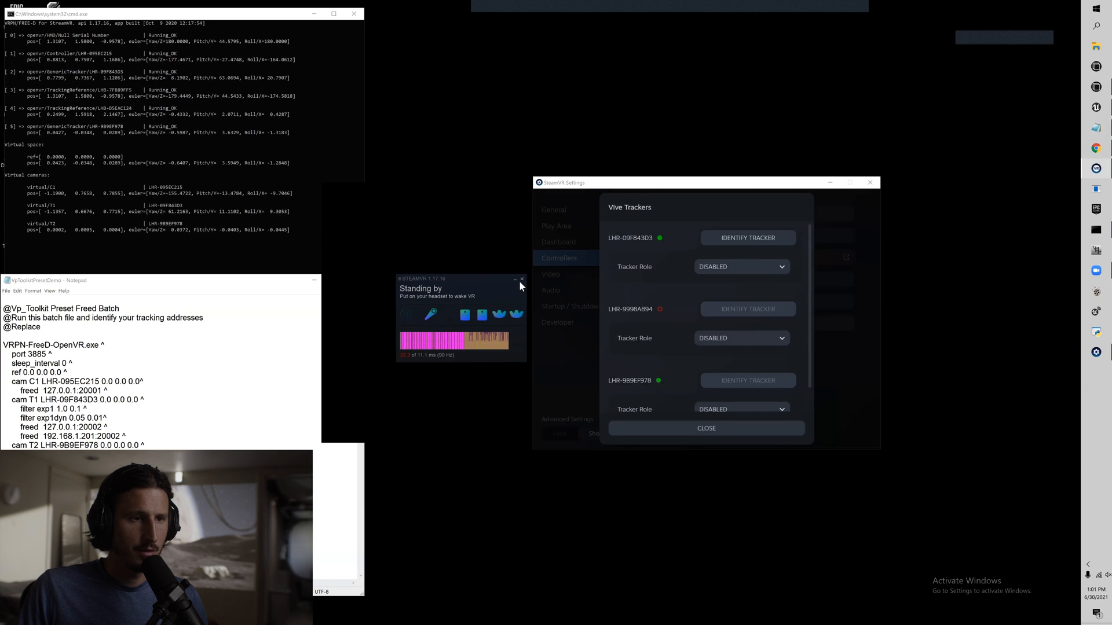
Review the serial number and connection status of each tracker in the Vive Trackers list.
scroll(738, 338, down, 1)
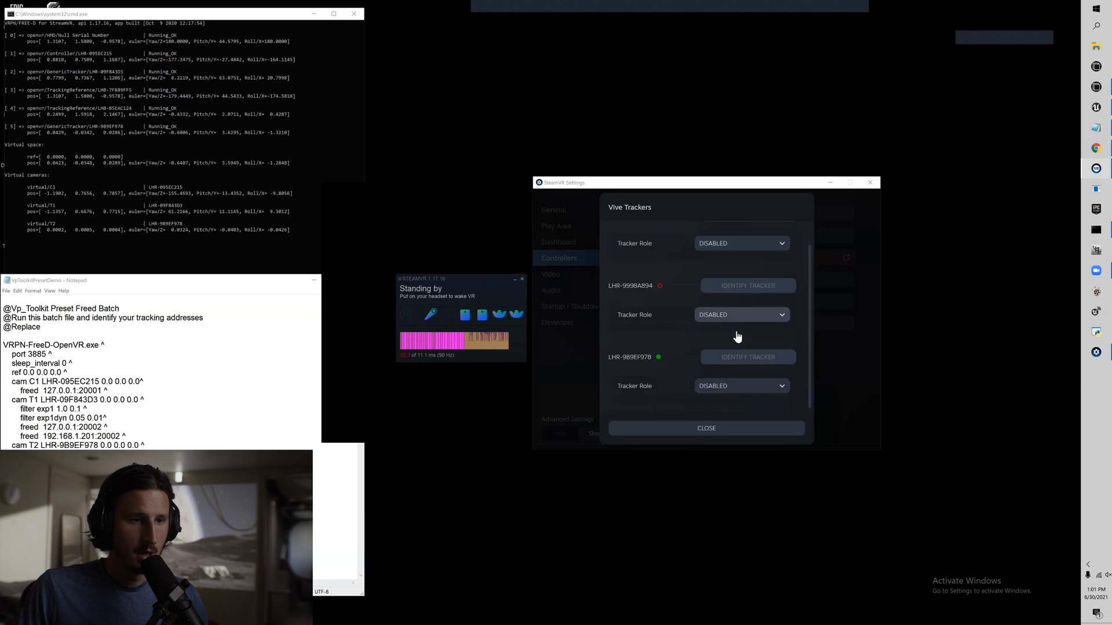
scroll(728, 387, up, 1)
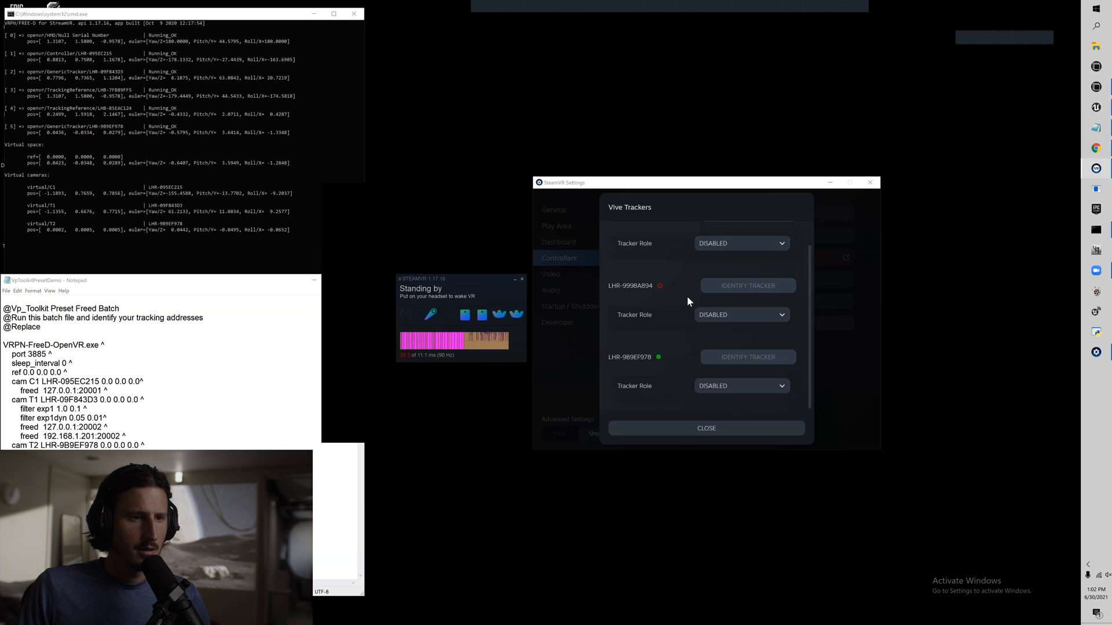
scroll(688, 298, up, 1)
scroll(695, 343, down, 1)
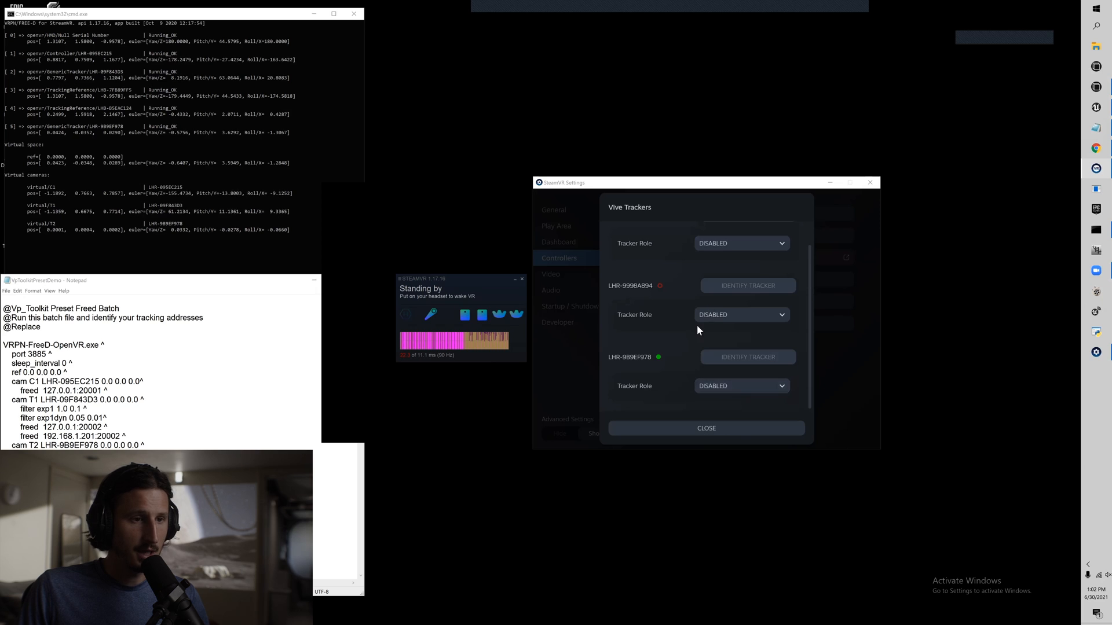
scroll(695, 328, up, 1)
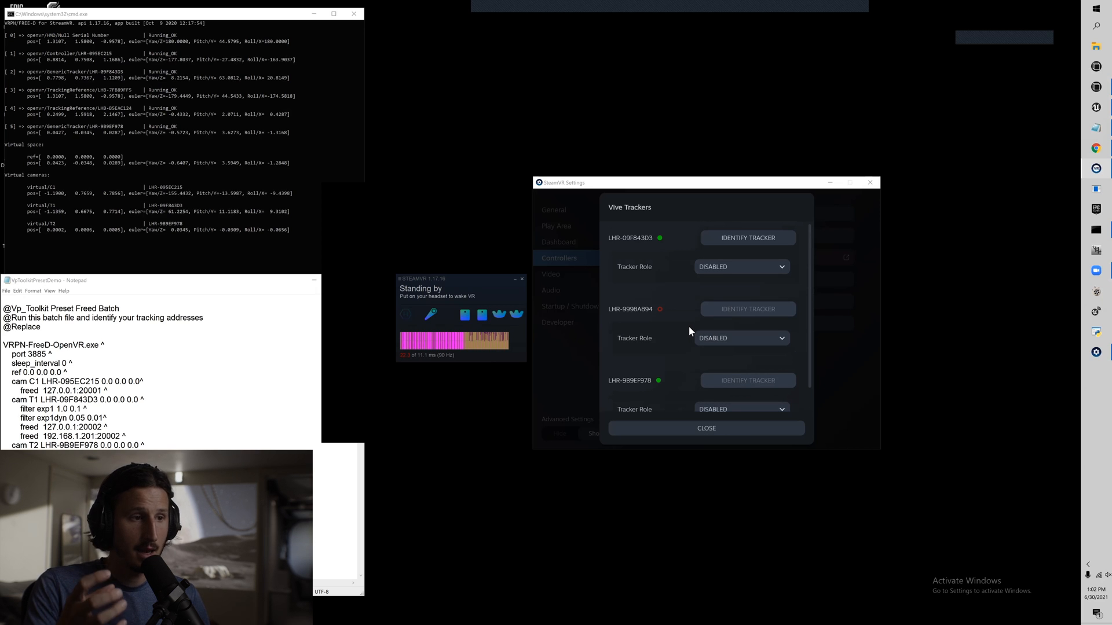
scroll(667, 303, down, 1)
scroll(670, 291, up, 1)
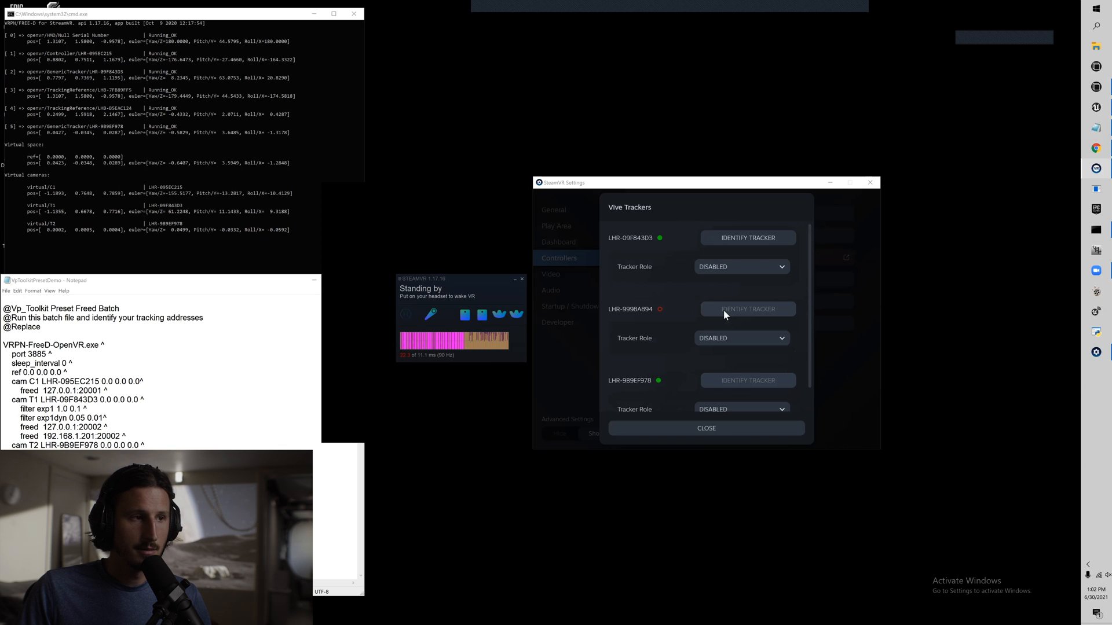
scroll(731, 315, down, 1)
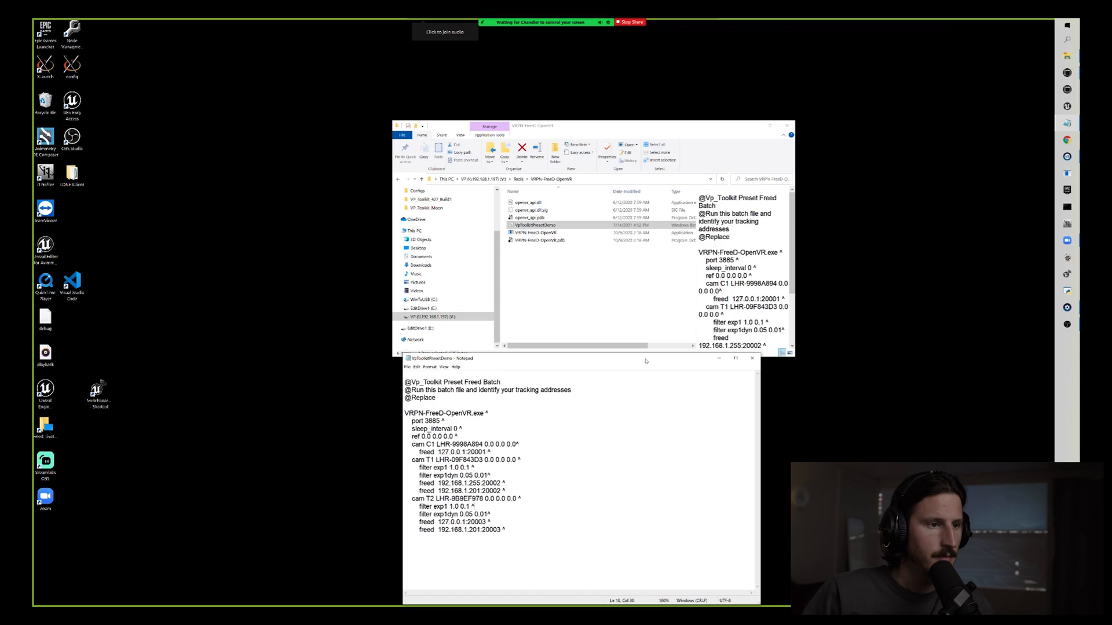
Move the VpToolkitPresetDemo Notepad window up and examine the camera T1 block of the batch file.
drag(570, 331, 597, 239)
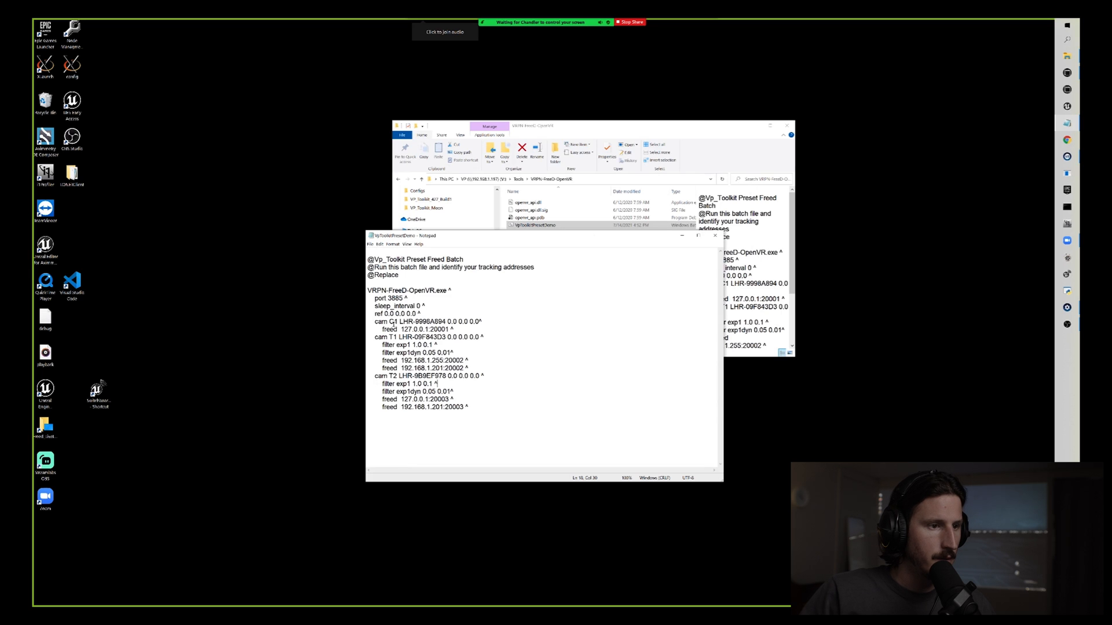
drag(376, 336, 469, 368)
click(504, 368)
drag(372, 336, 496, 375)
click(498, 375)
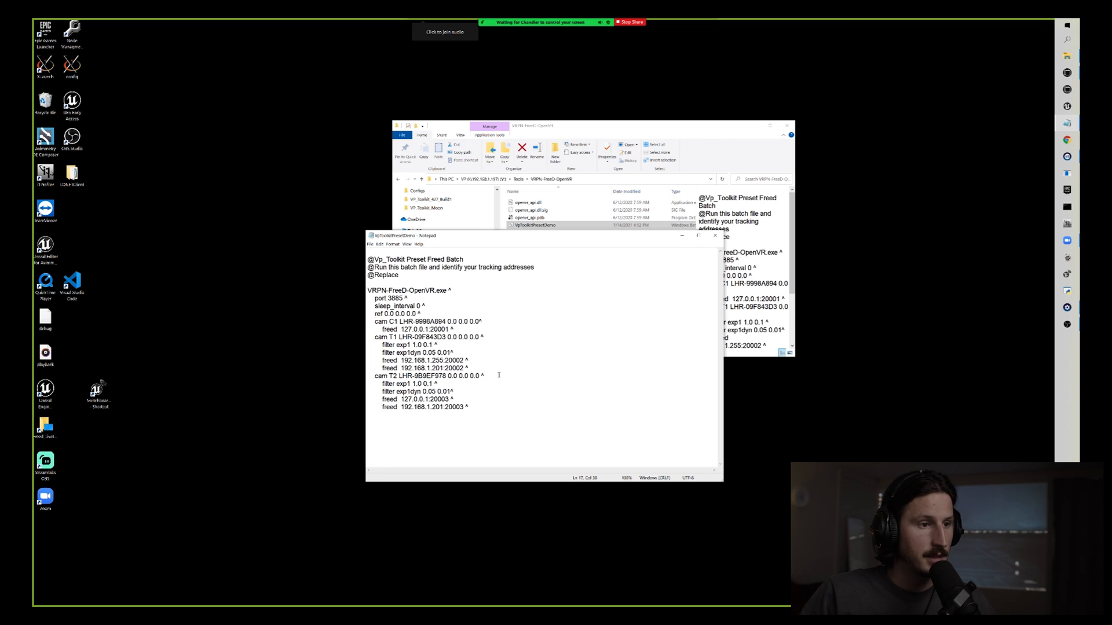
drag(373, 337, 489, 382)
click(489, 383)
Examine the exp1 and exp1dyn filter lines under camera T1 in the batch file.
drag(382, 345, 455, 353)
click(457, 353)
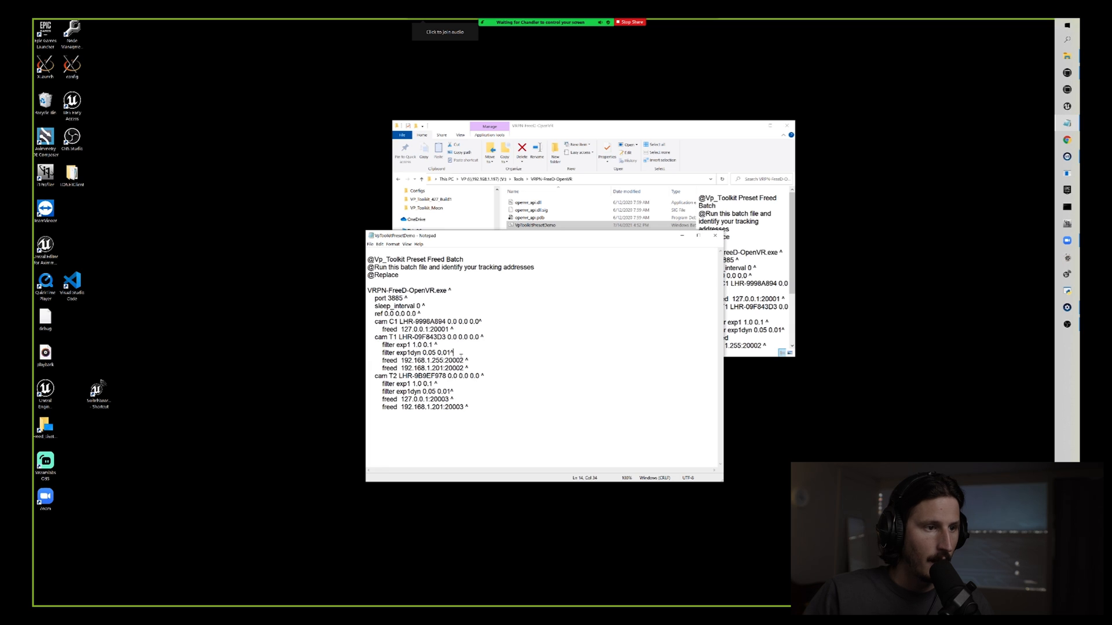
drag(375, 346, 456, 354)
click(476, 354)
drag(486, 337, 484, 350)
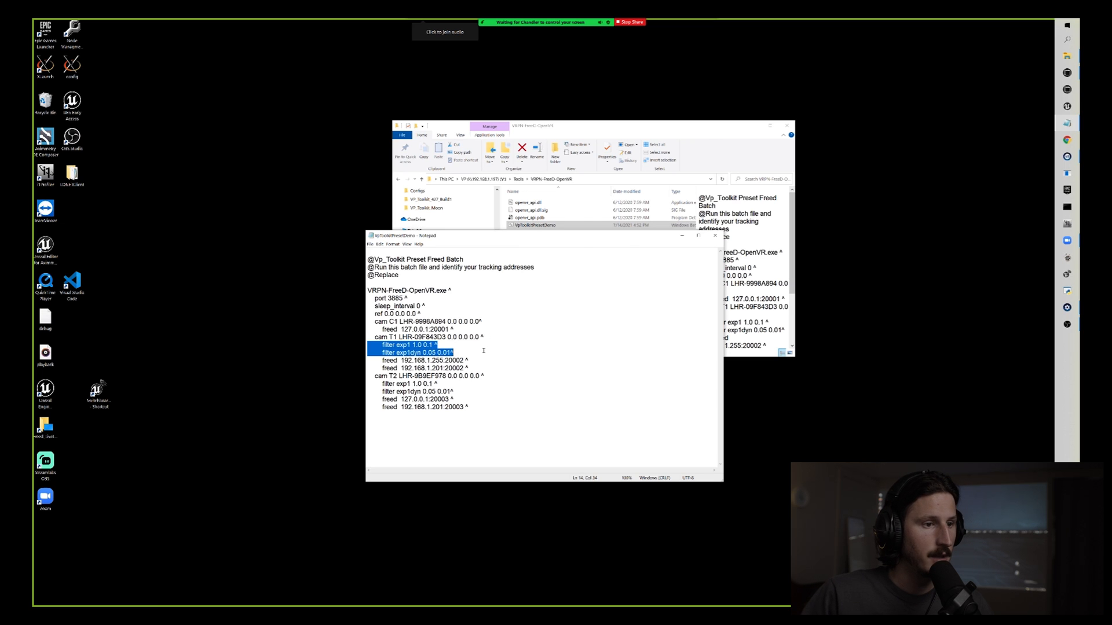
Delete the last digit of the first exp1dyn filter value under camera T1 in the batch file.
click(442, 352)
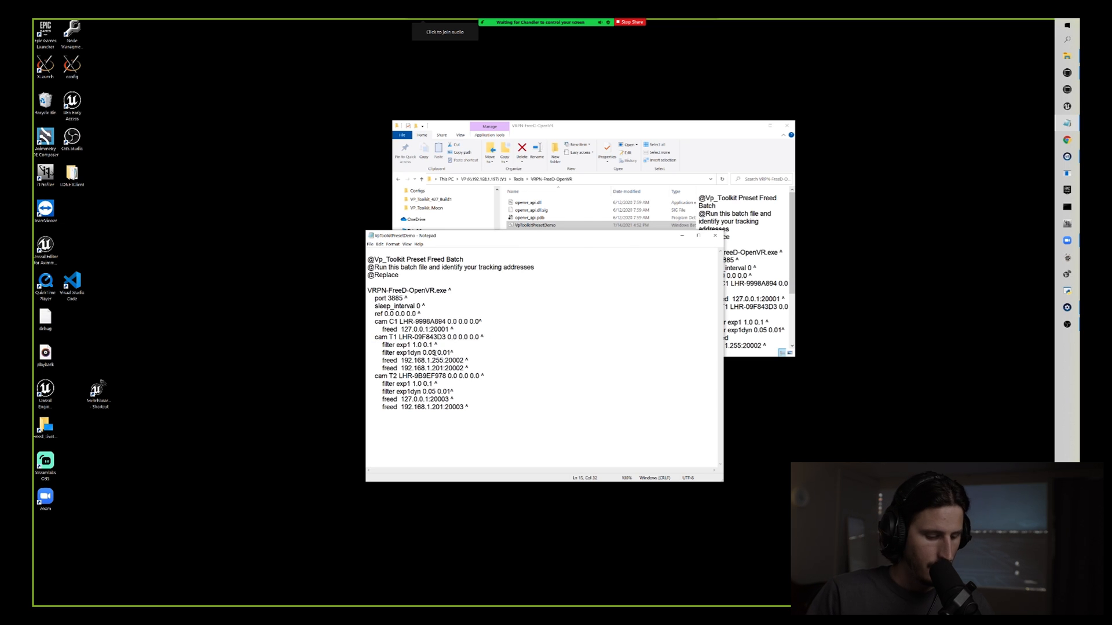
key(BackSpace)
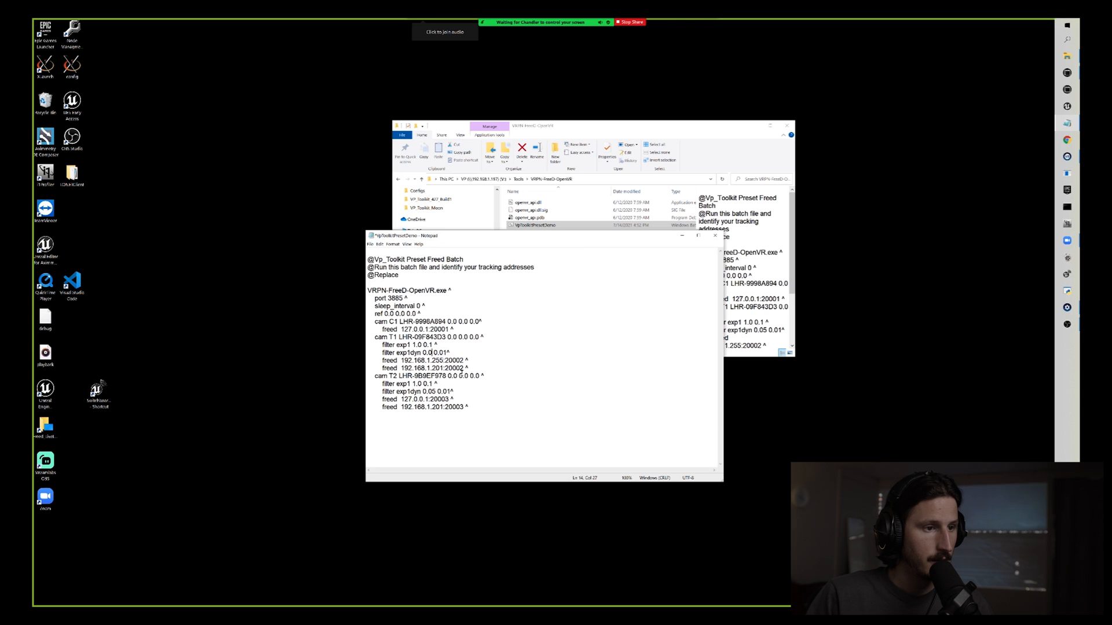